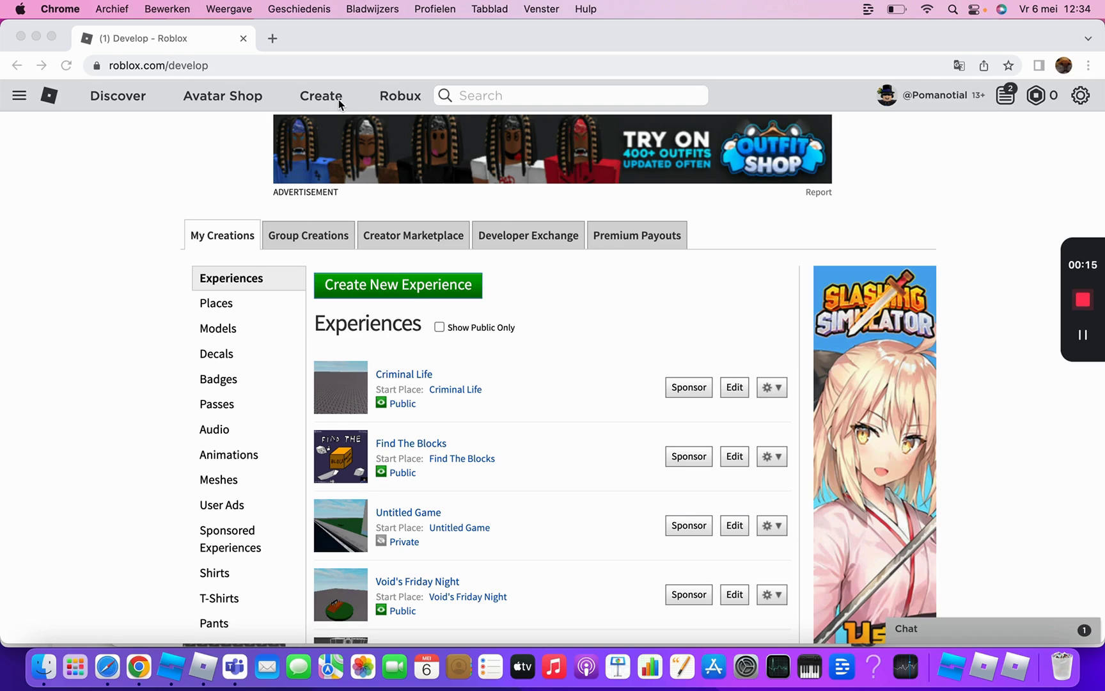
Open the Criminal Life place for editing in Roblox Studio, granting Studio access to the Documents folder
click(51, 93)
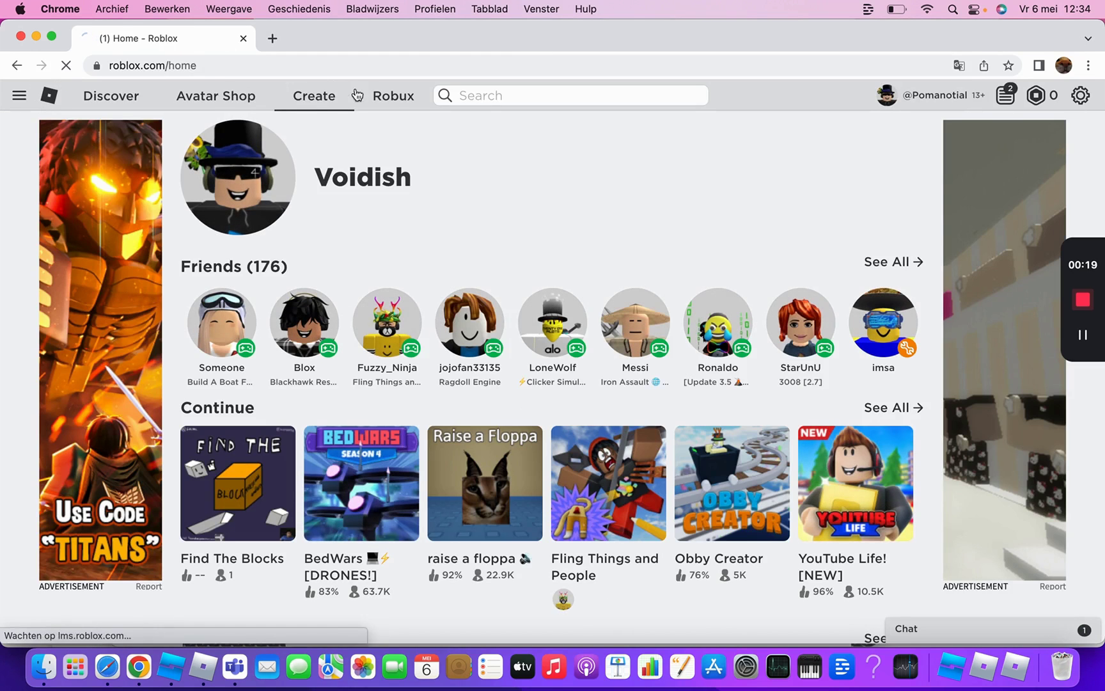
key(super+bracketleft)
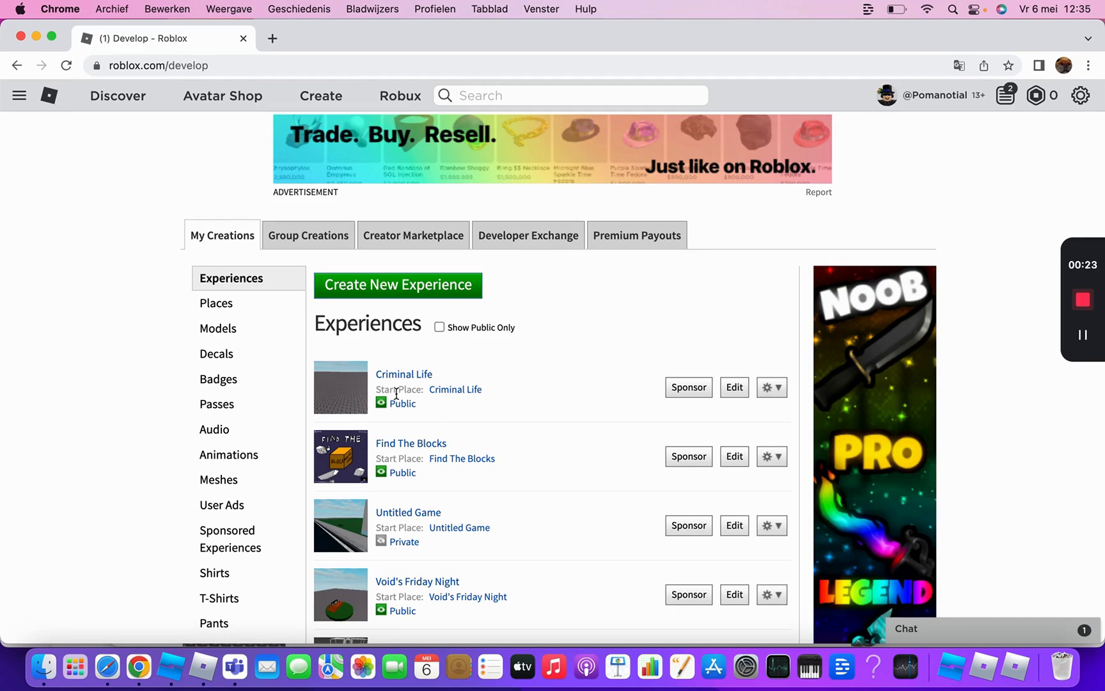
click(454, 389)
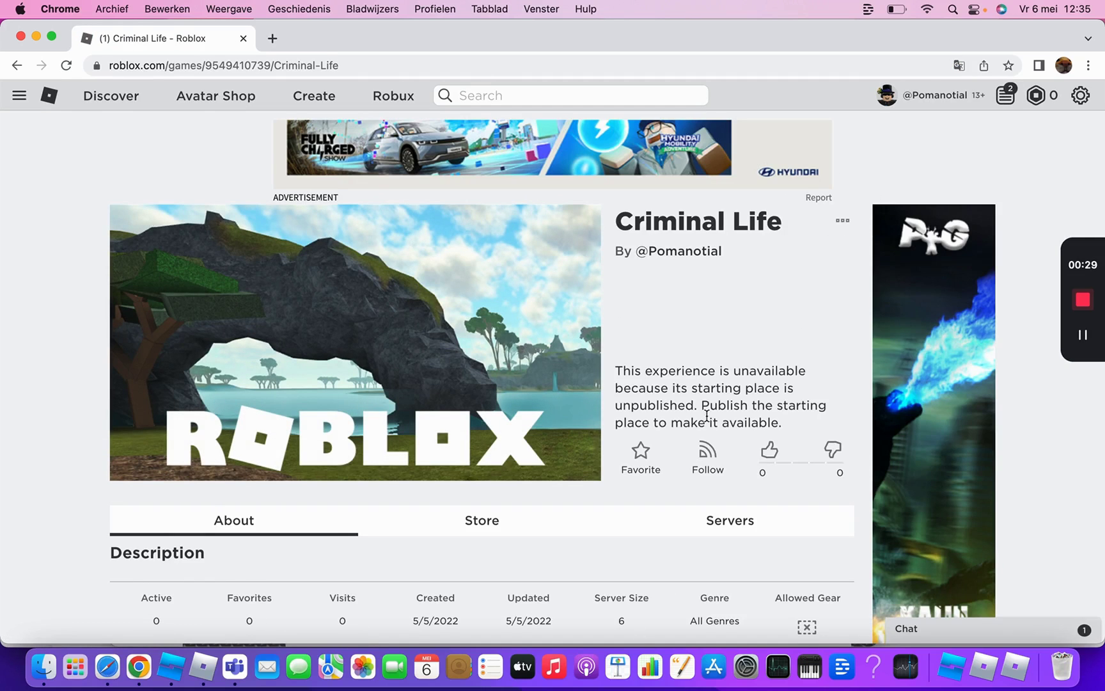
click(838, 221)
click(827, 254)
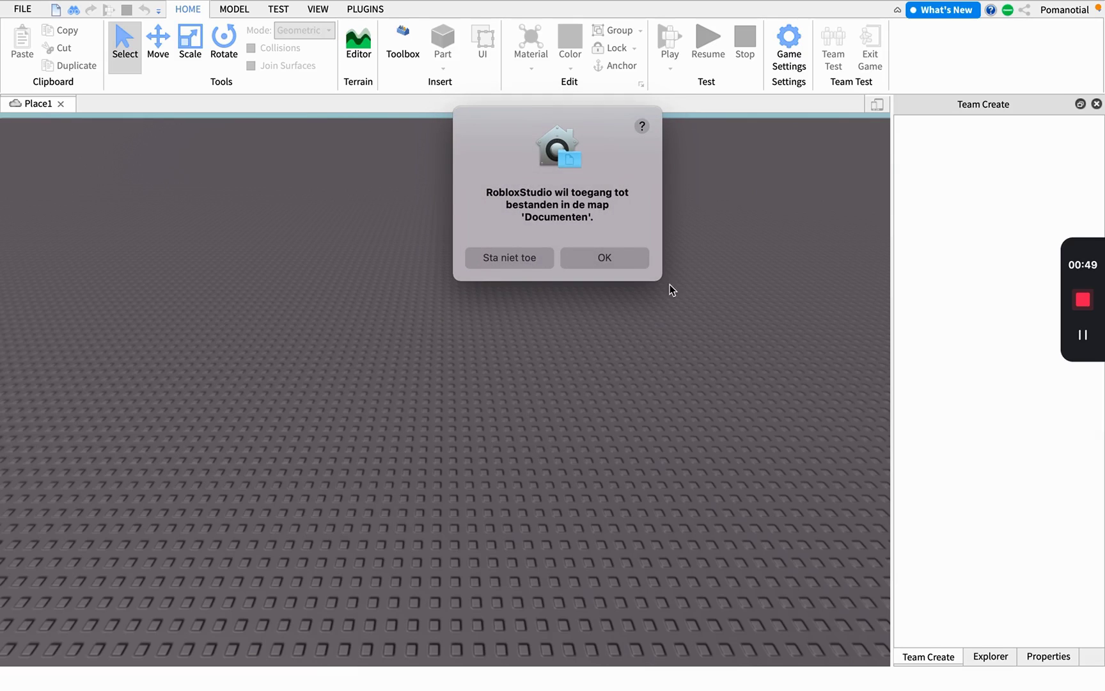
click(618, 256)
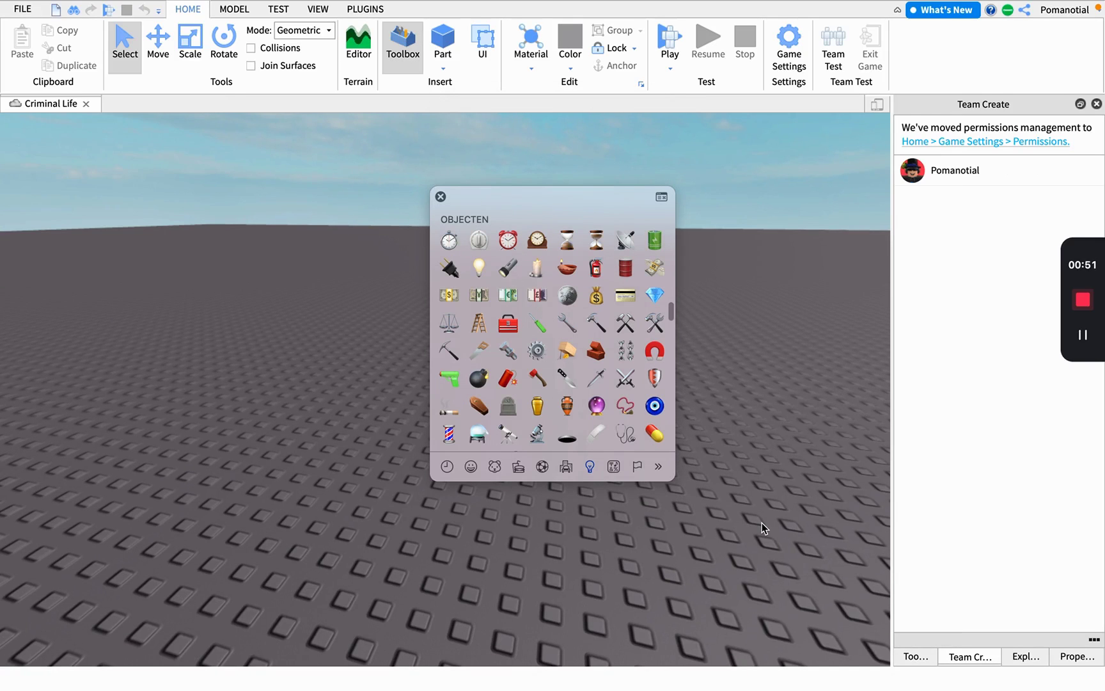
click(760, 521)
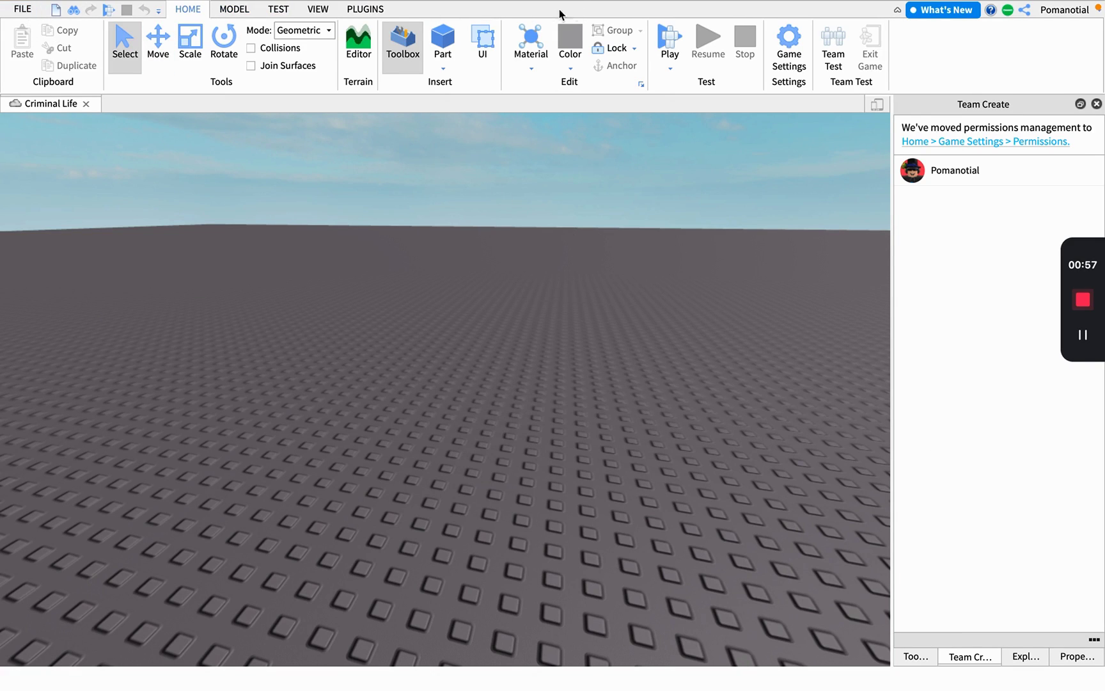
Publish the Criminal Life place to Roblox
click(322, 14)
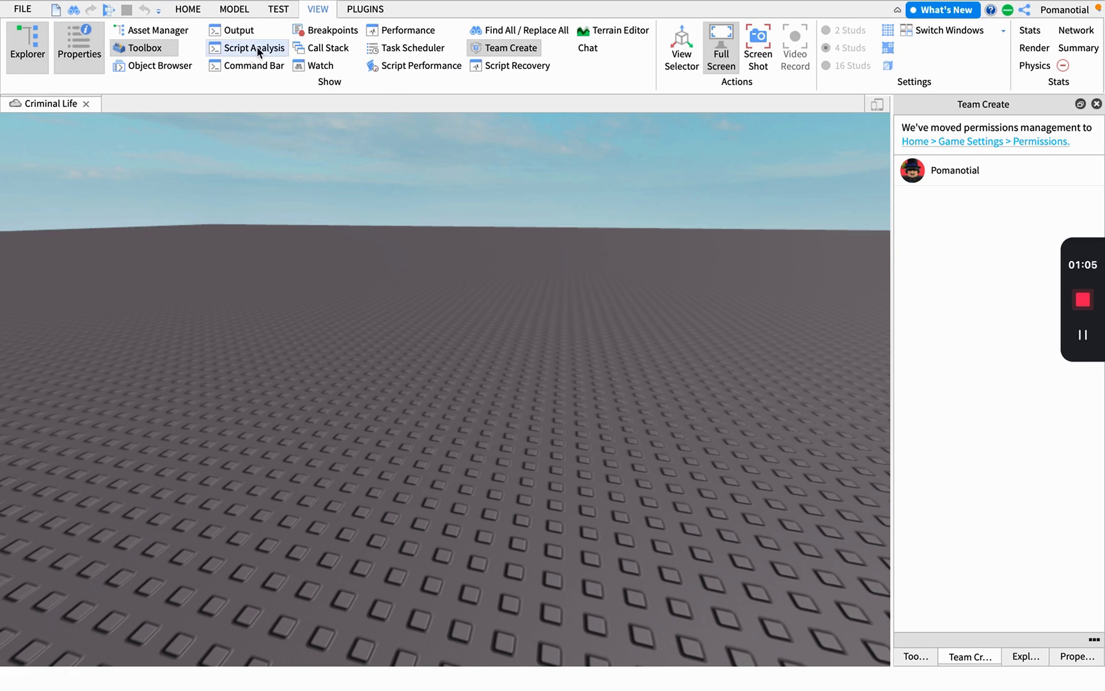
click(480, 50)
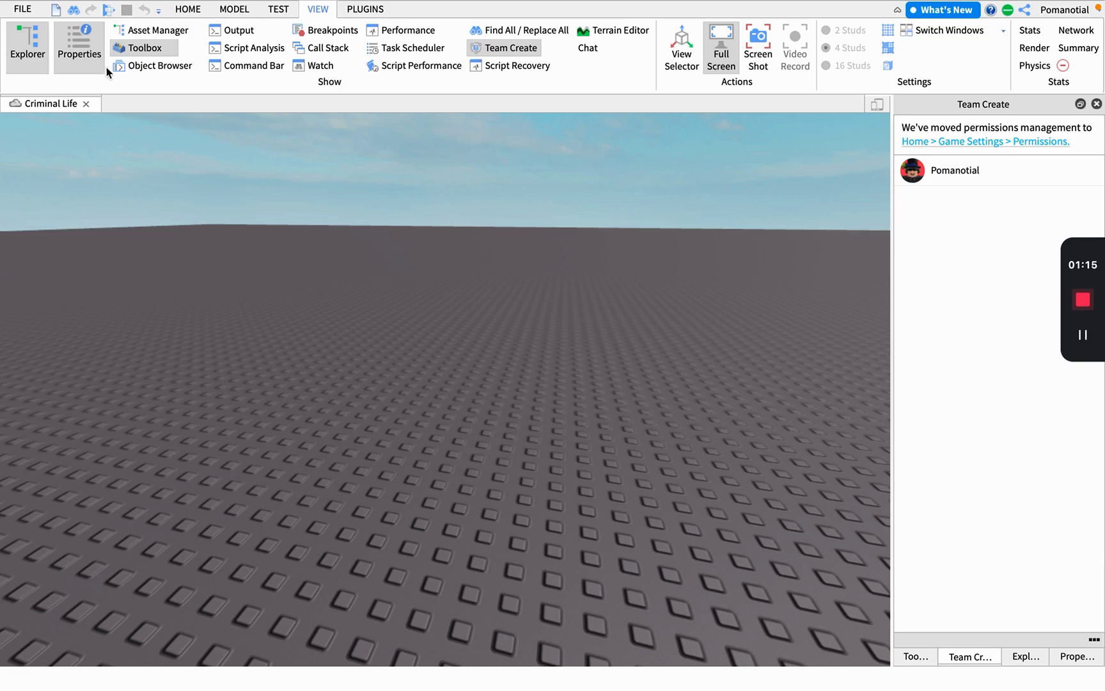
click(22, 9)
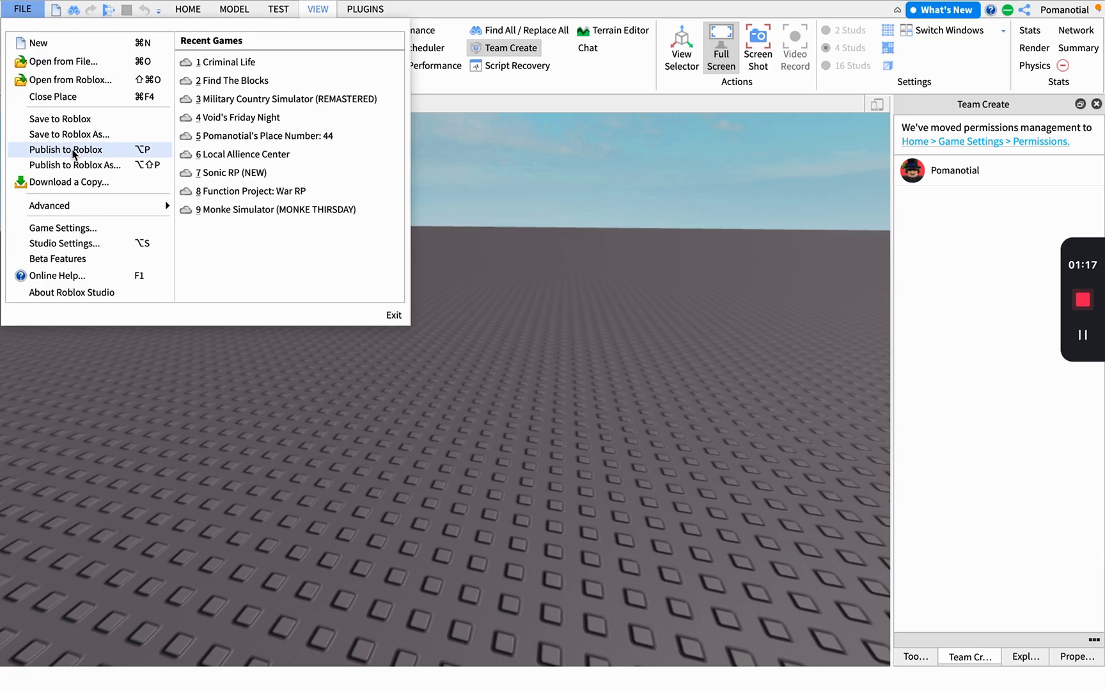
click(238, 386)
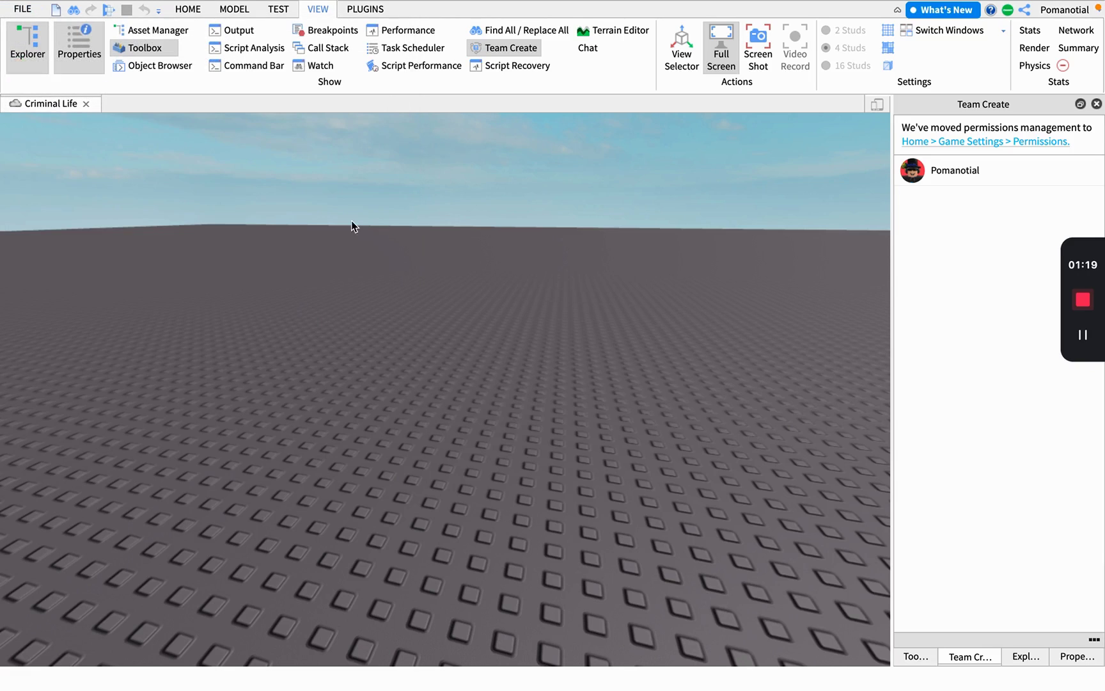
click(22, 9)
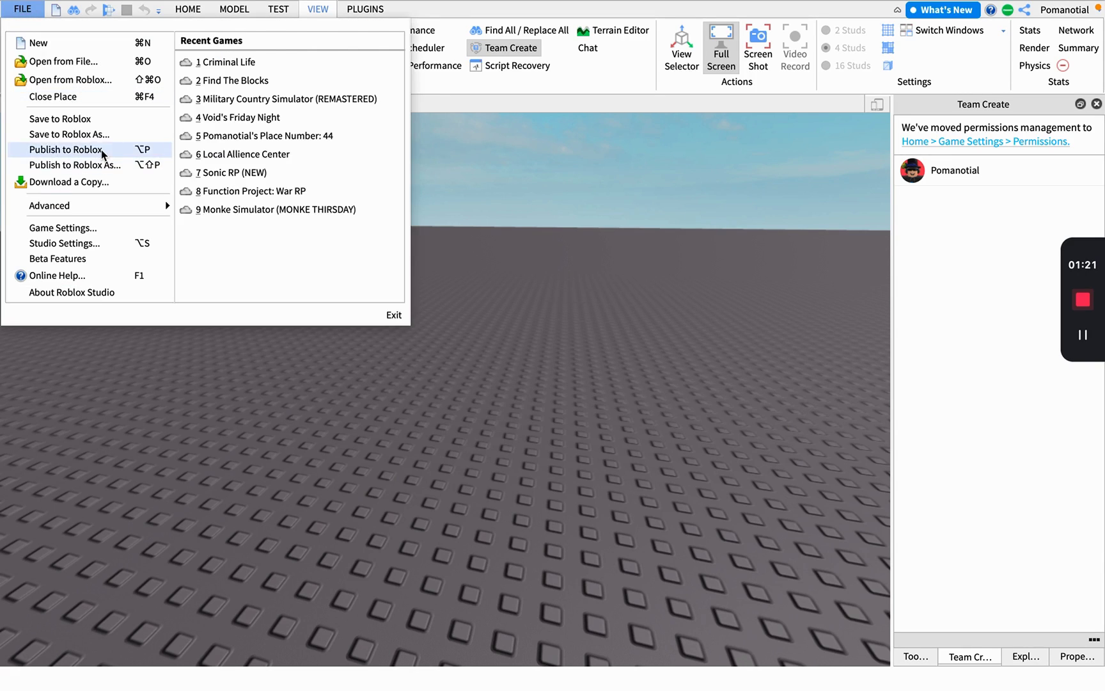
click(476, 361)
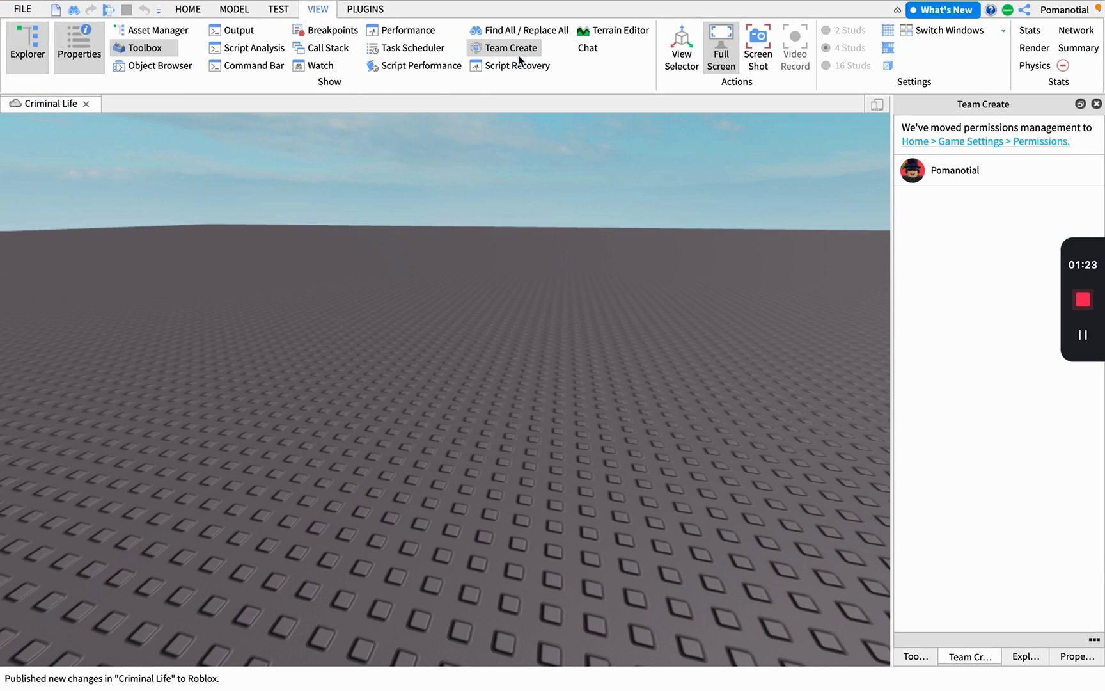
Show the team chat for the Criminal Life session and send the message "Hey"
click(496, 49)
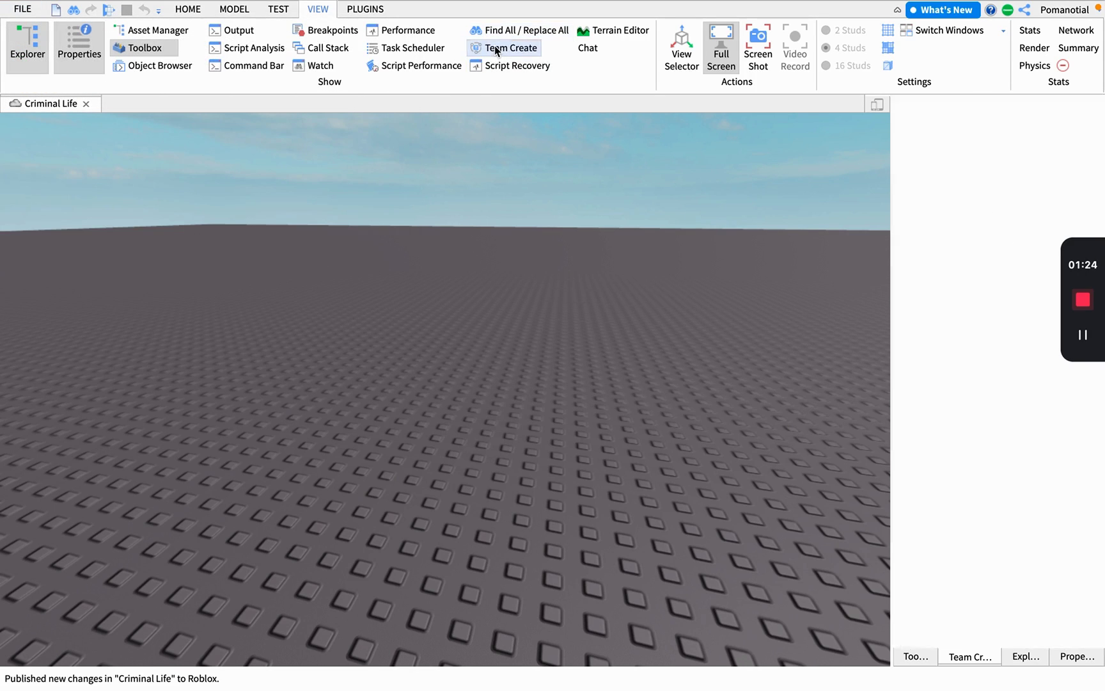
click(587, 46)
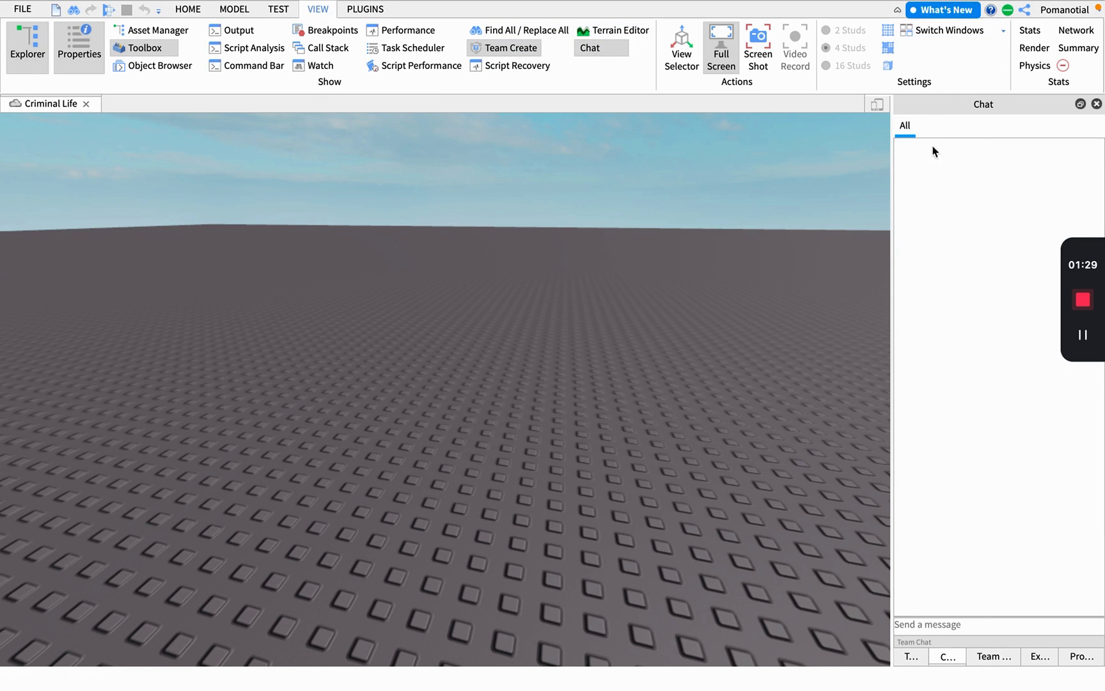
click(974, 619)
click(1086, 156)
click(1067, 155)
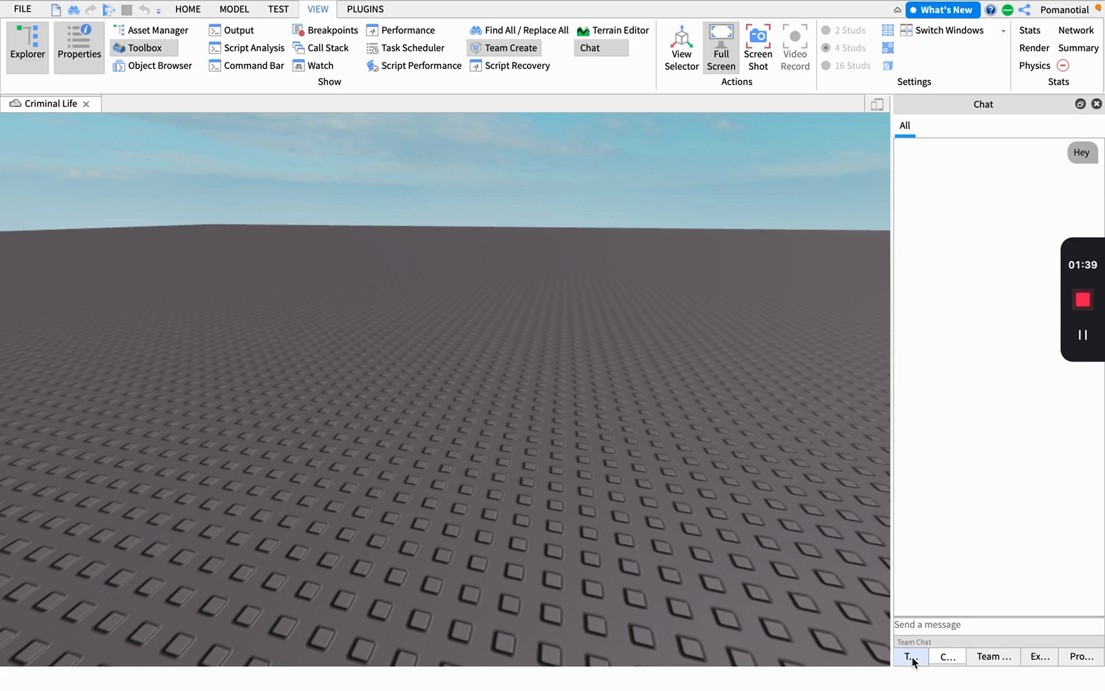
Open the game settings from Team Create's permissions link and look through the other, avatar, places, security and monetization settings
click(990, 657)
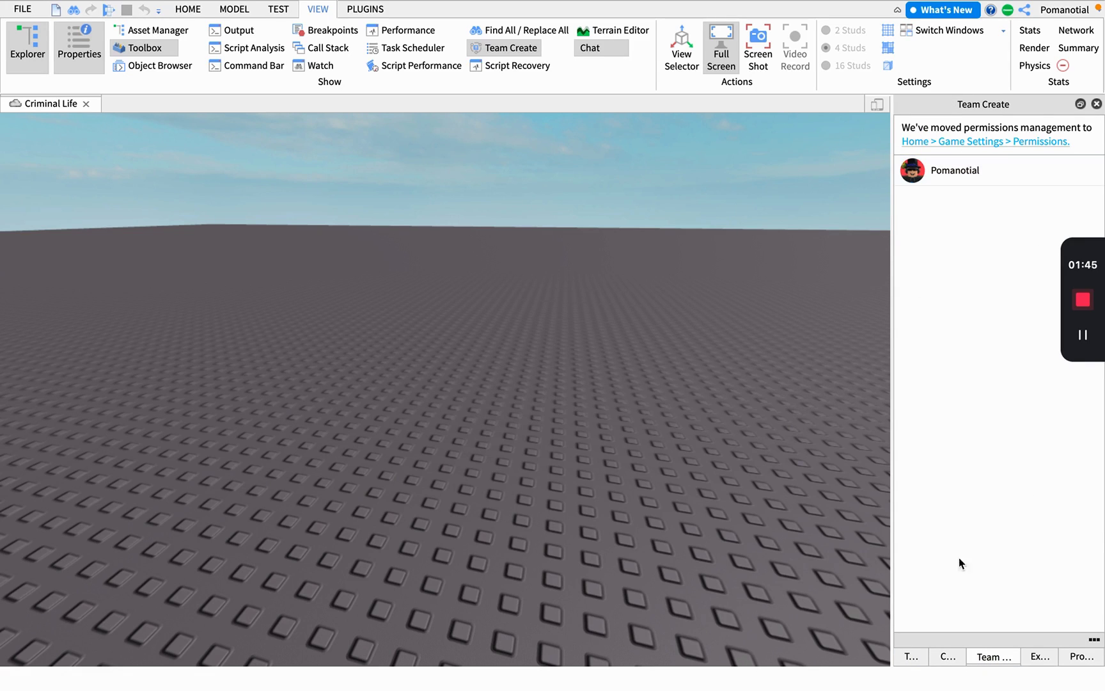
click(921, 140)
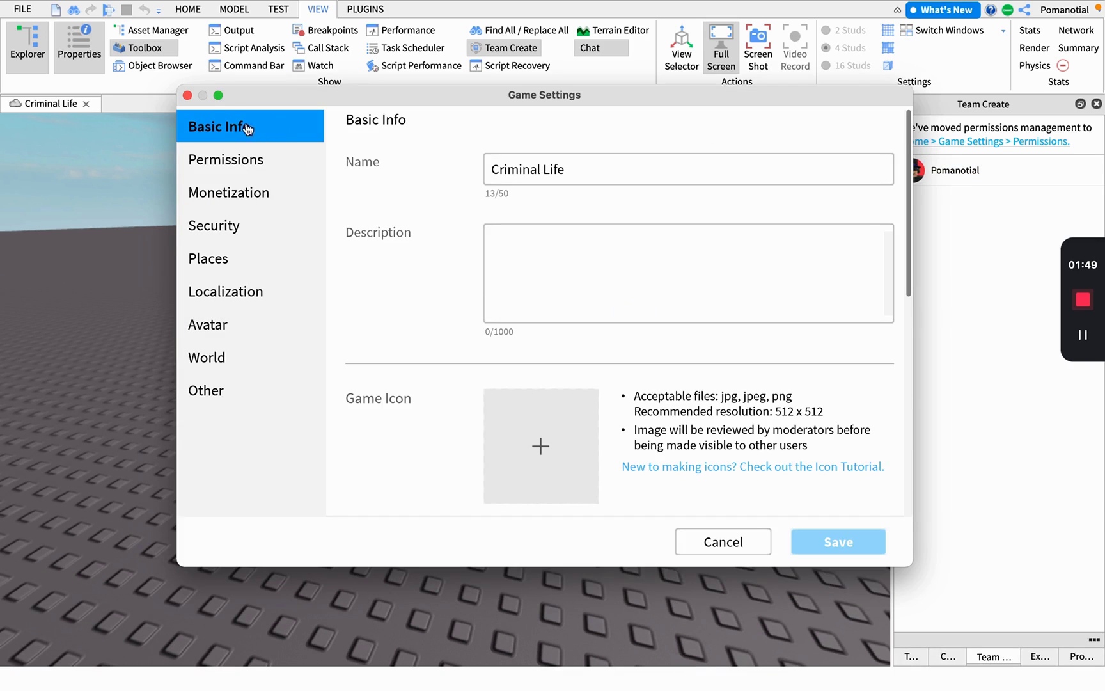
click(238, 390)
click(238, 325)
click(251, 259)
click(250, 225)
click(249, 193)
Examine Criminal Life's playability, game owner and collaborator permissions, and close the game settings
click(251, 163)
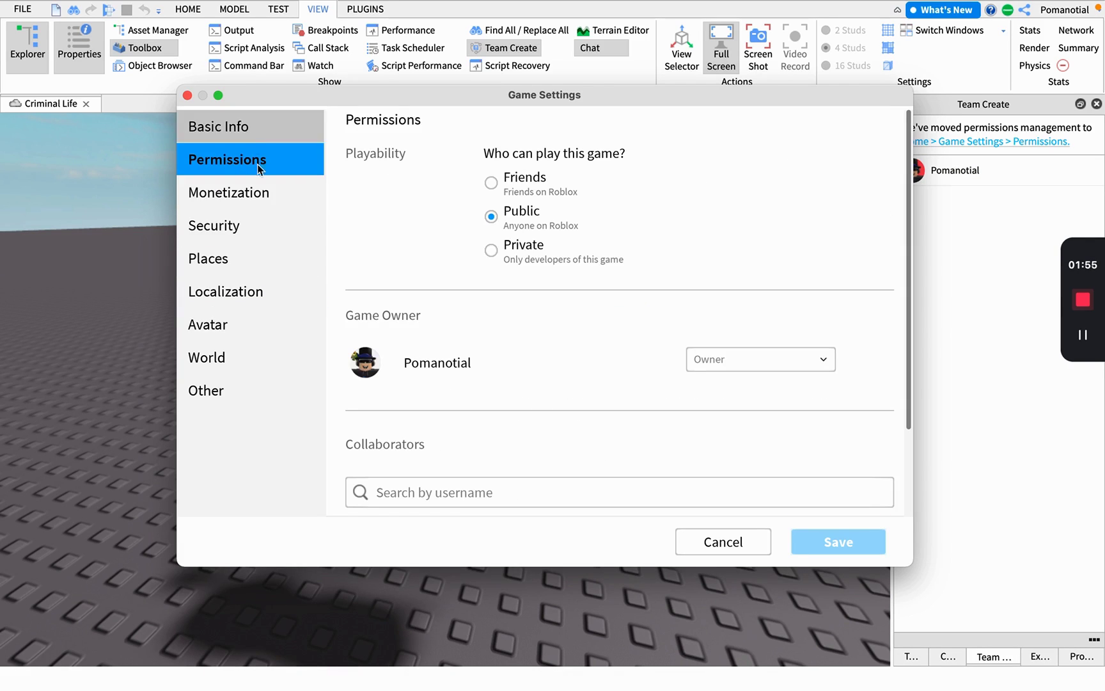
scroll(901, 319, down, 3)
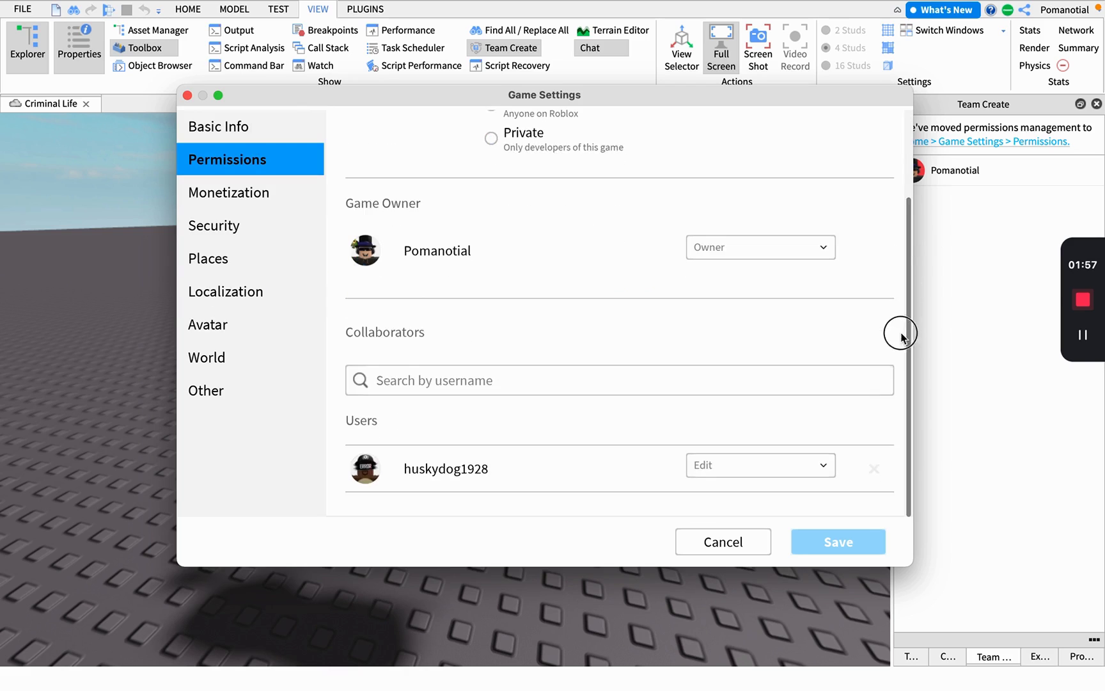
scroll(876, 351, up, 3)
scroll(869, 320, down, 2)
scroll(854, 305, up, 3)
scroll(767, 294, down, 3)
scroll(710, 323, up, 3)
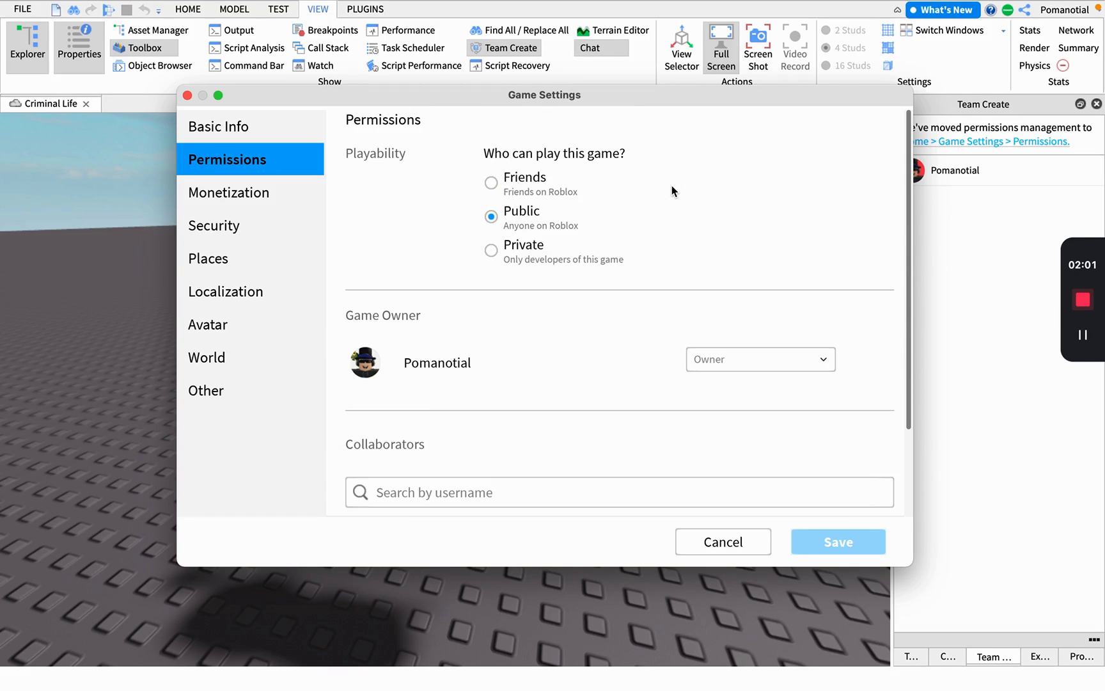
click(1082, 335)
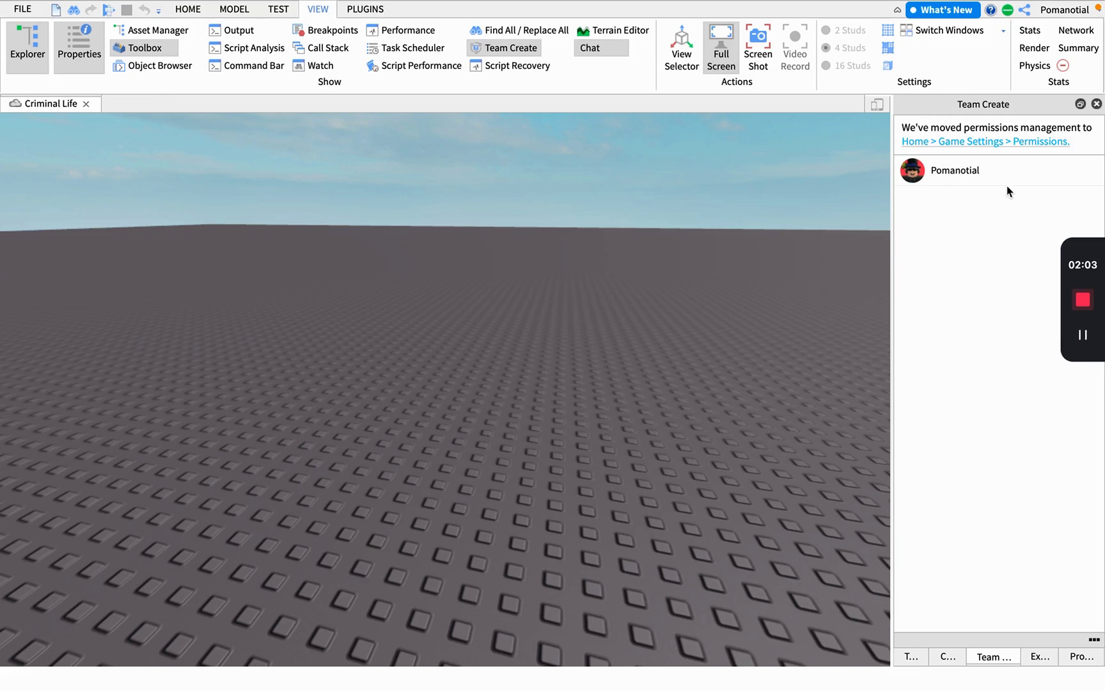
Reopen Criminal Life's game settings, enable Collaborative Editing and Spatial Voice, and view the avatar settings
click(994, 145)
click(264, 164)
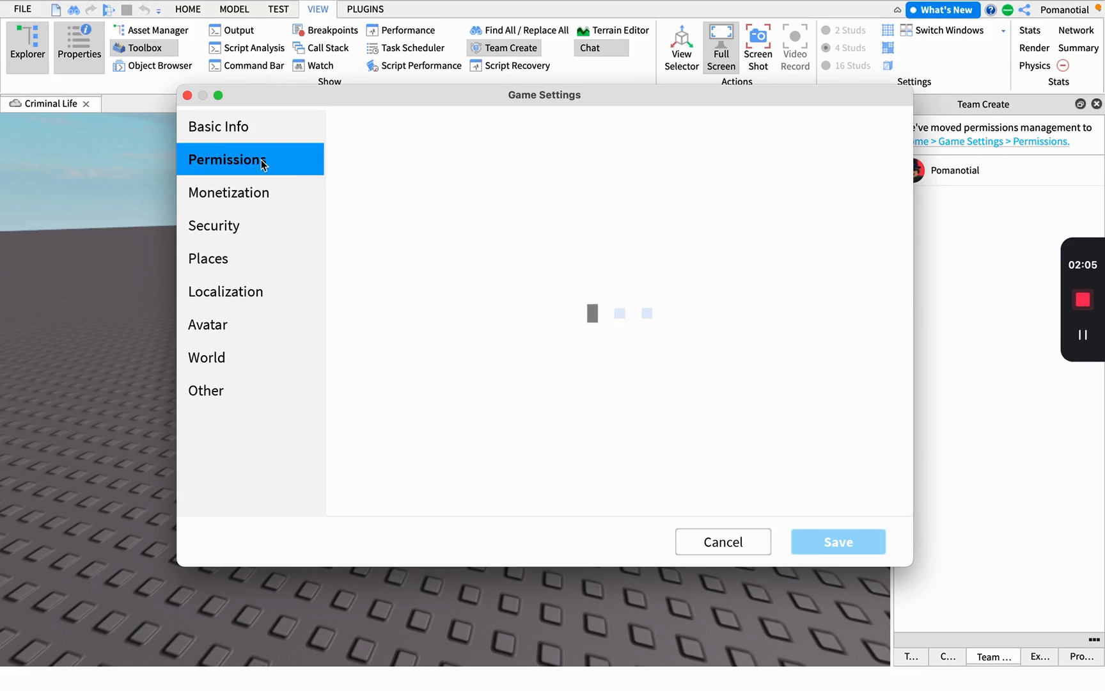
click(208, 356)
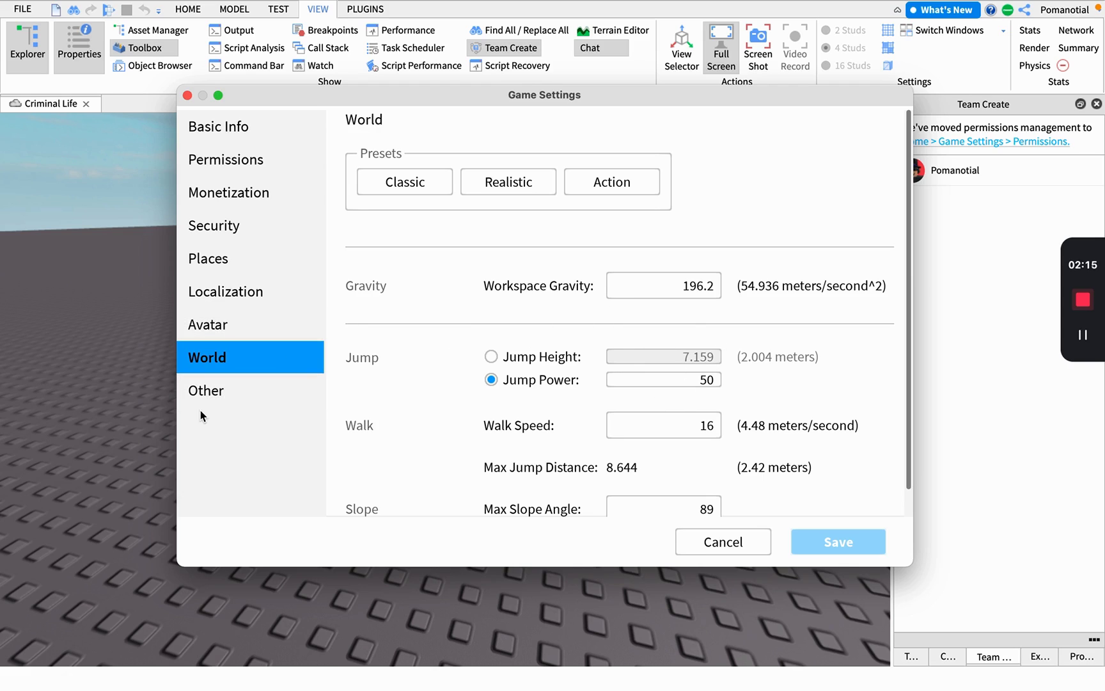
click(203, 391)
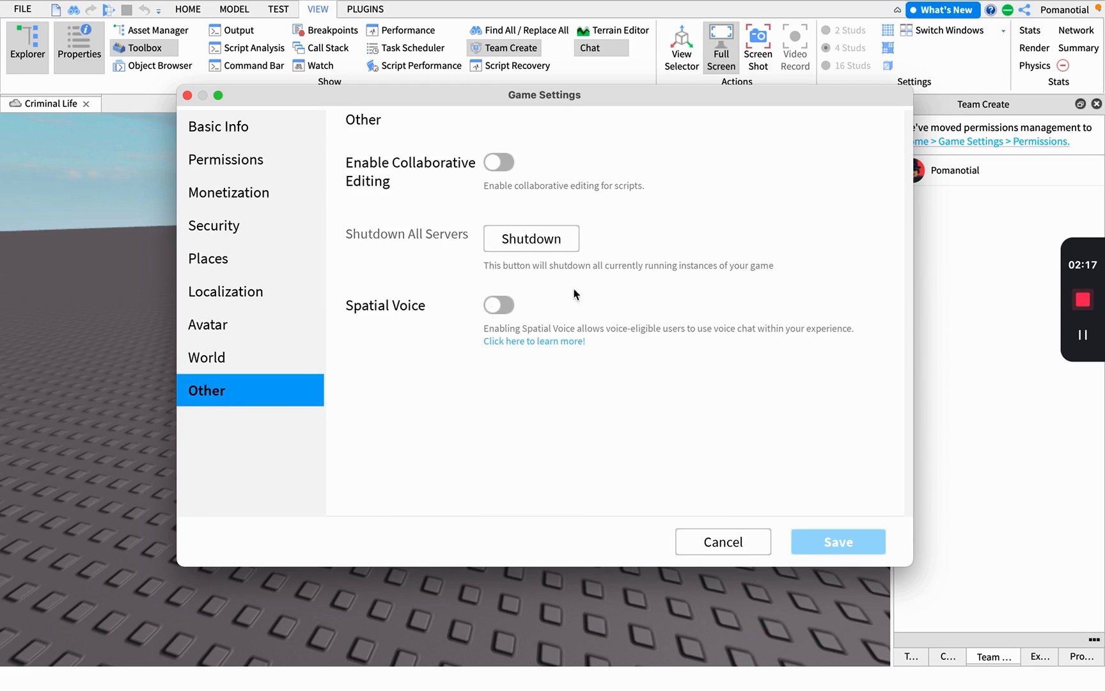
click(500, 162)
click(500, 317)
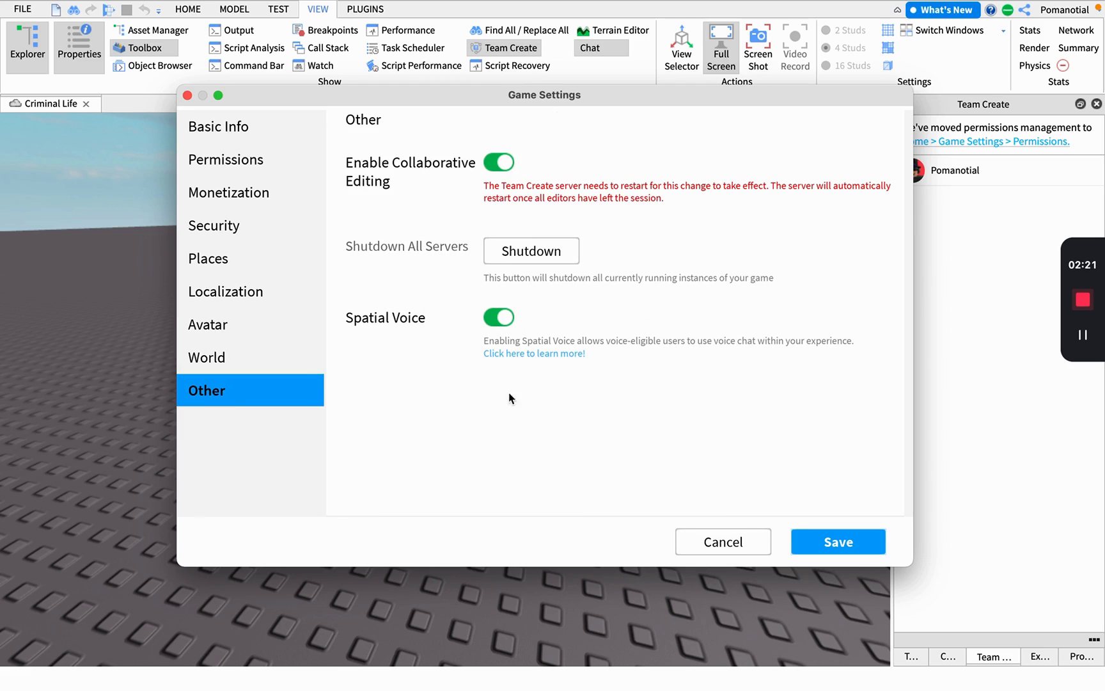
click(500, 261)
click(294, 334)
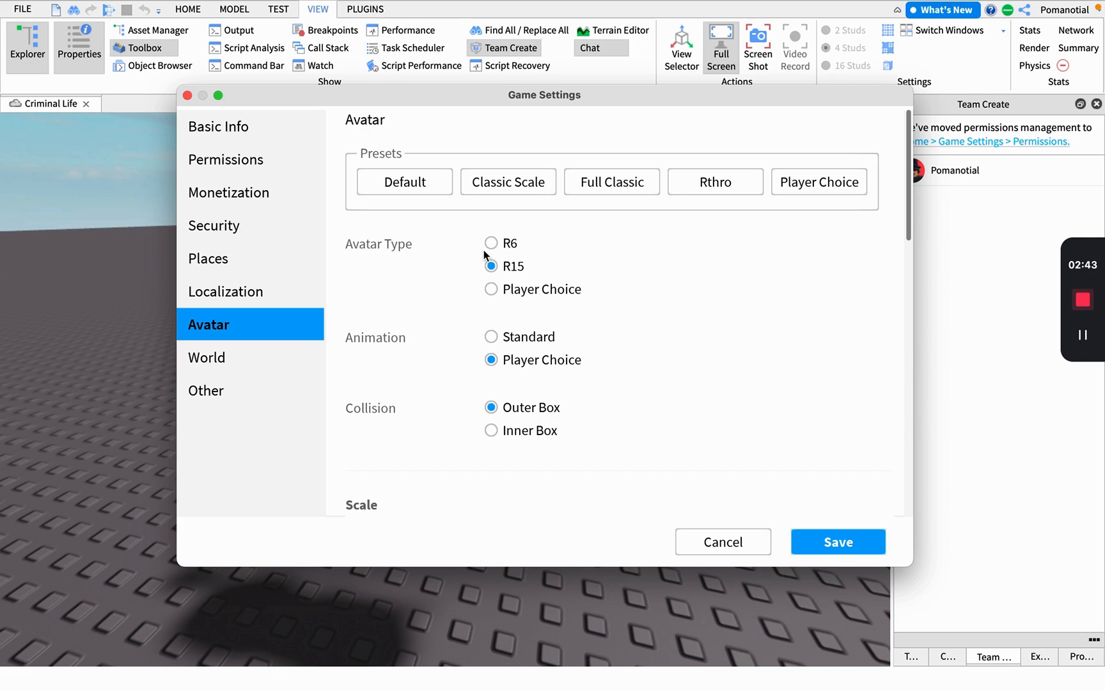
Switch to the running Roblox player, walk the avatar around Find The Blocks, and minimize the game
click(203, 667)
key(s)
key(d)
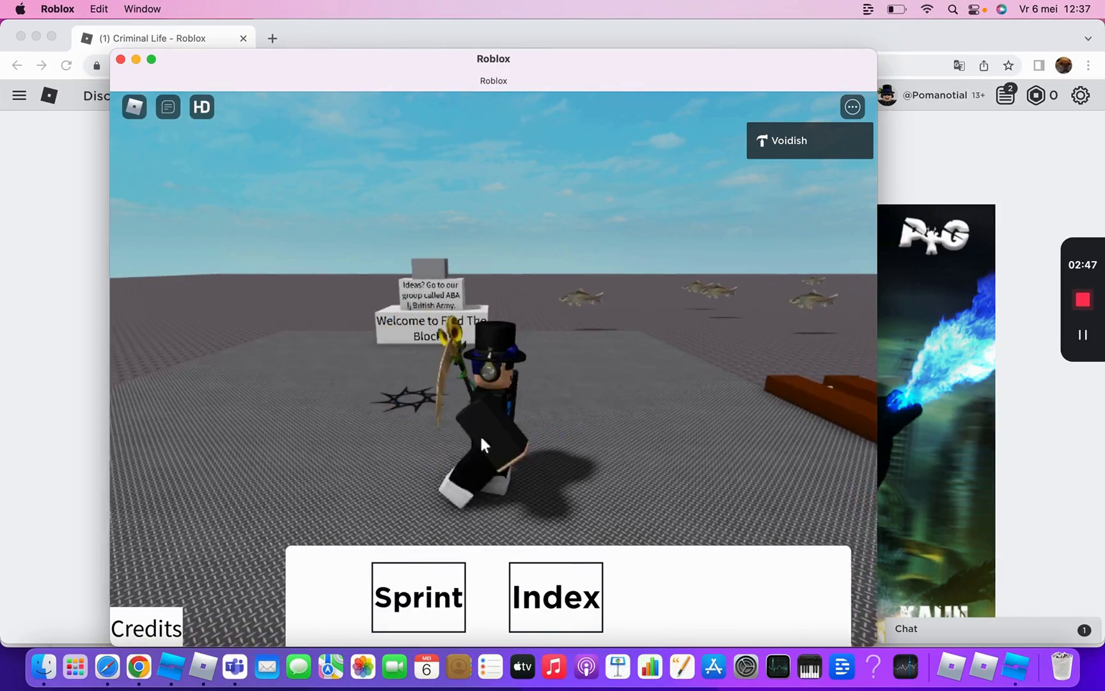
key(w)
key(s)
key(a)
key(d)
key(s)
key(a)
key(s)
click(135, 59)
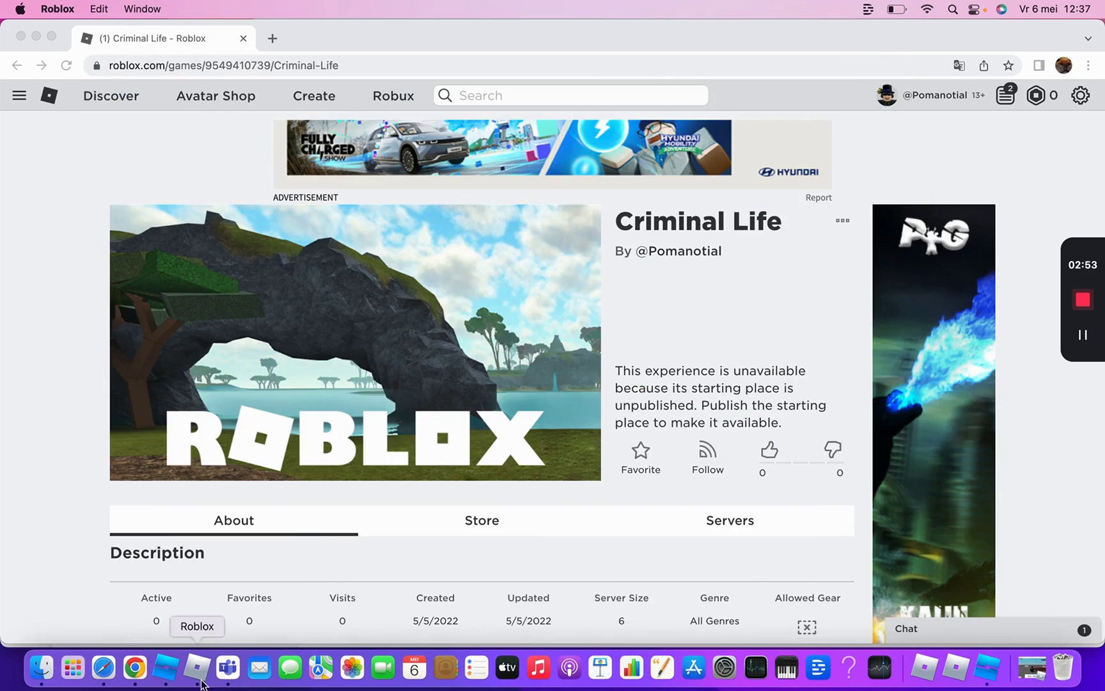
Switch to the Find The Blocks place in Roblox Studio and review its permission and monetization game settings
click(170, 683)
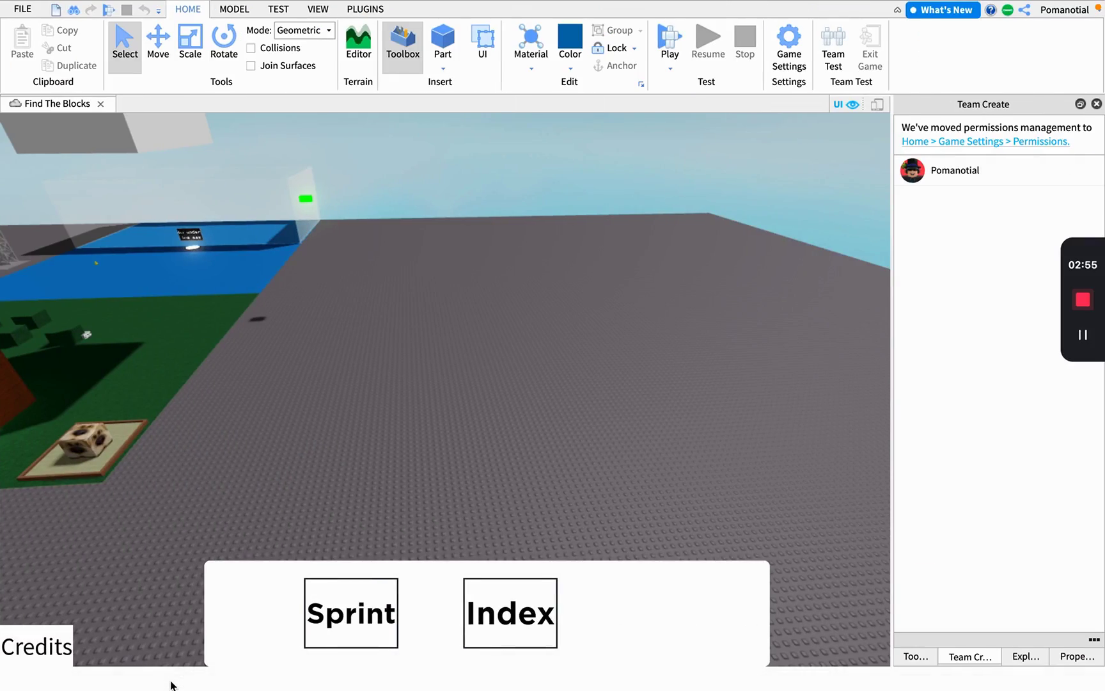
click(1036, 147)
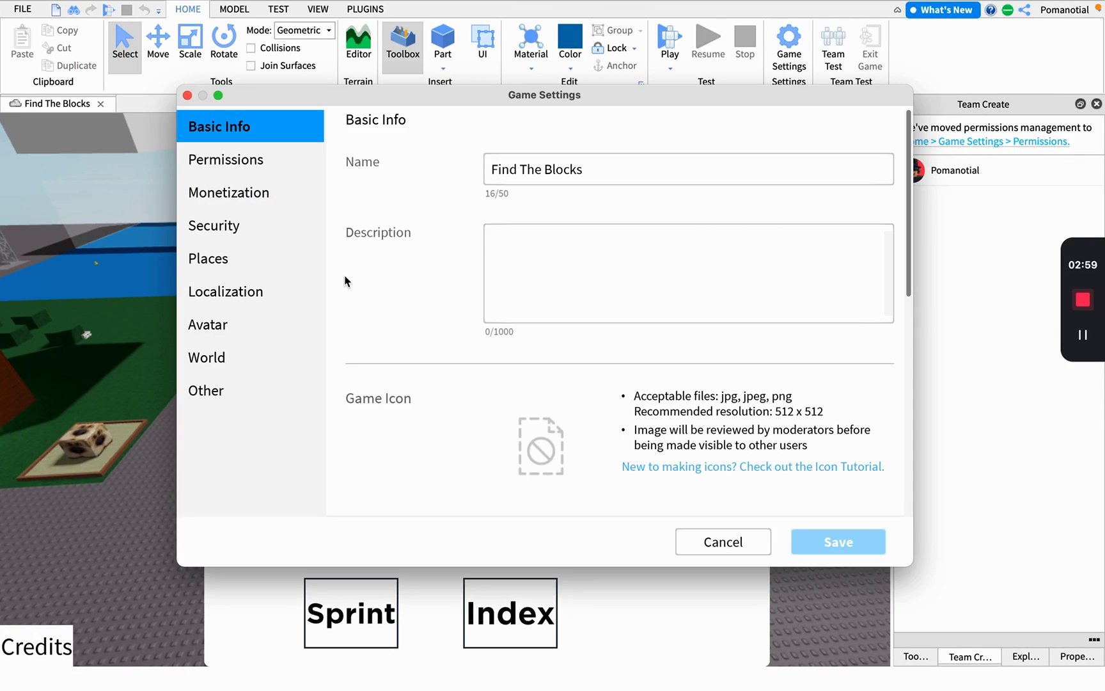
click(256, 170)
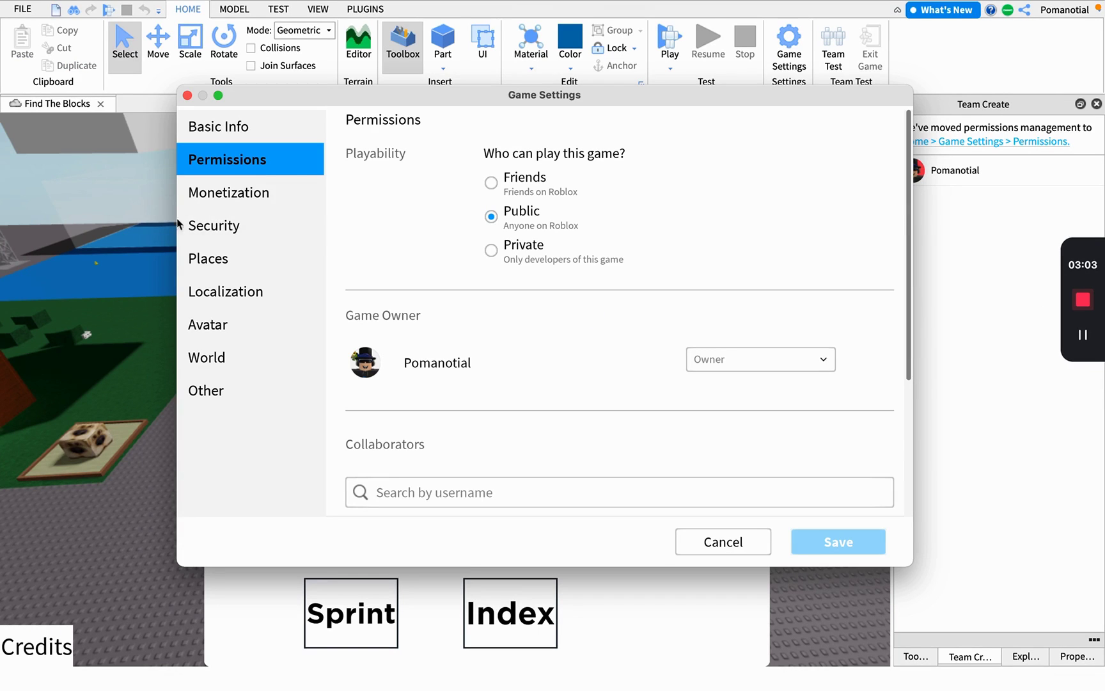
click(205, 203)
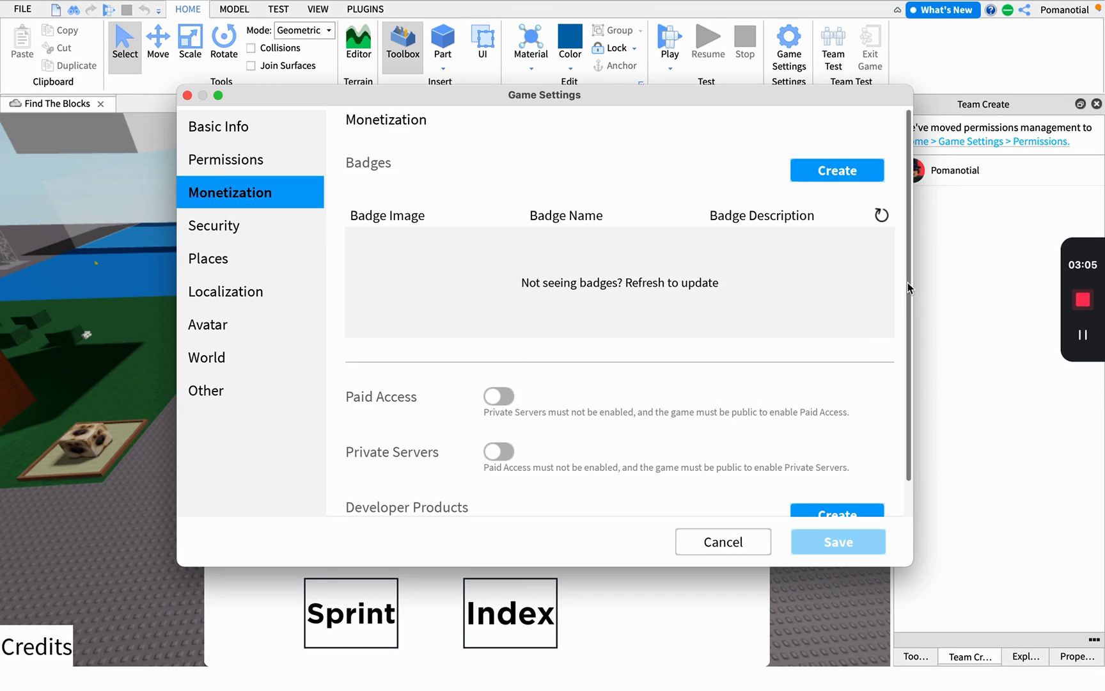
drag(907, 282, 896, 400)
click(895, 400)
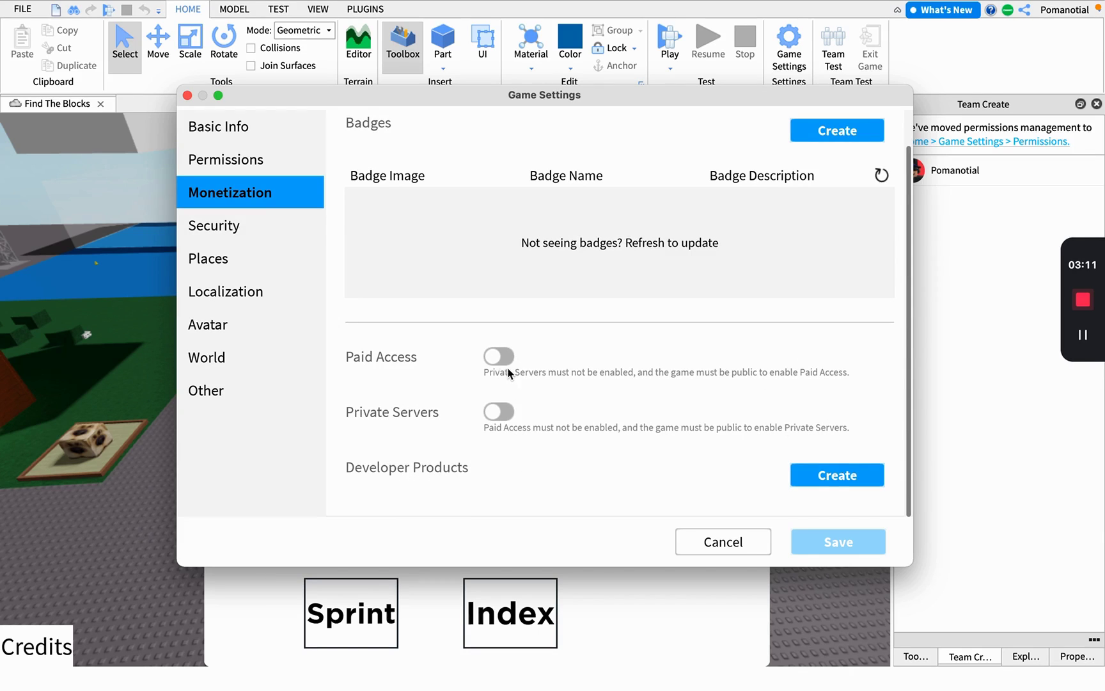
Enable Allow HTTP Requests in the security settings of Find The Blocks
click(285, 231)
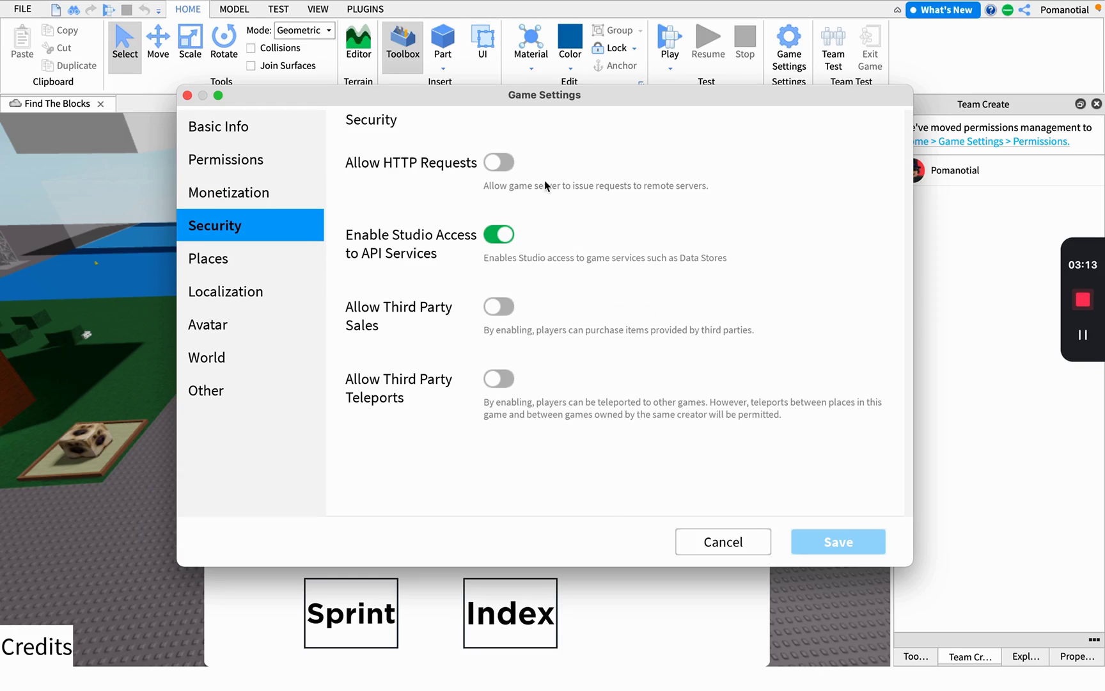
click(502, 162)
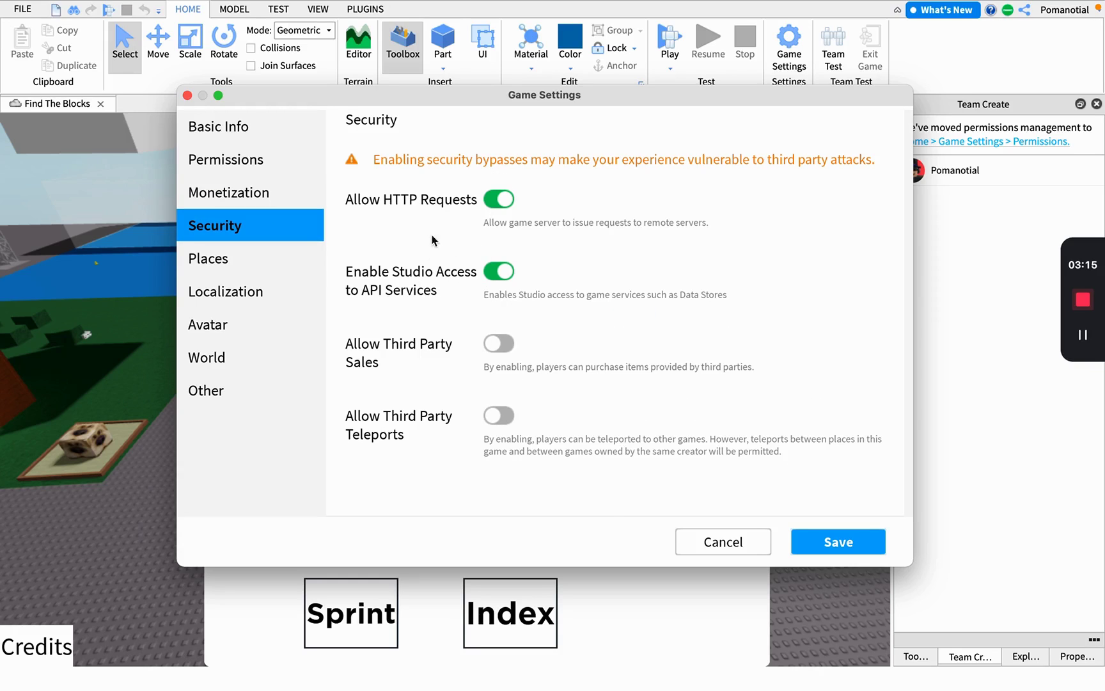
Open the Find The Blocks place for editing in the game settings and review its name, maximum players and server fill options
click(237, 263)
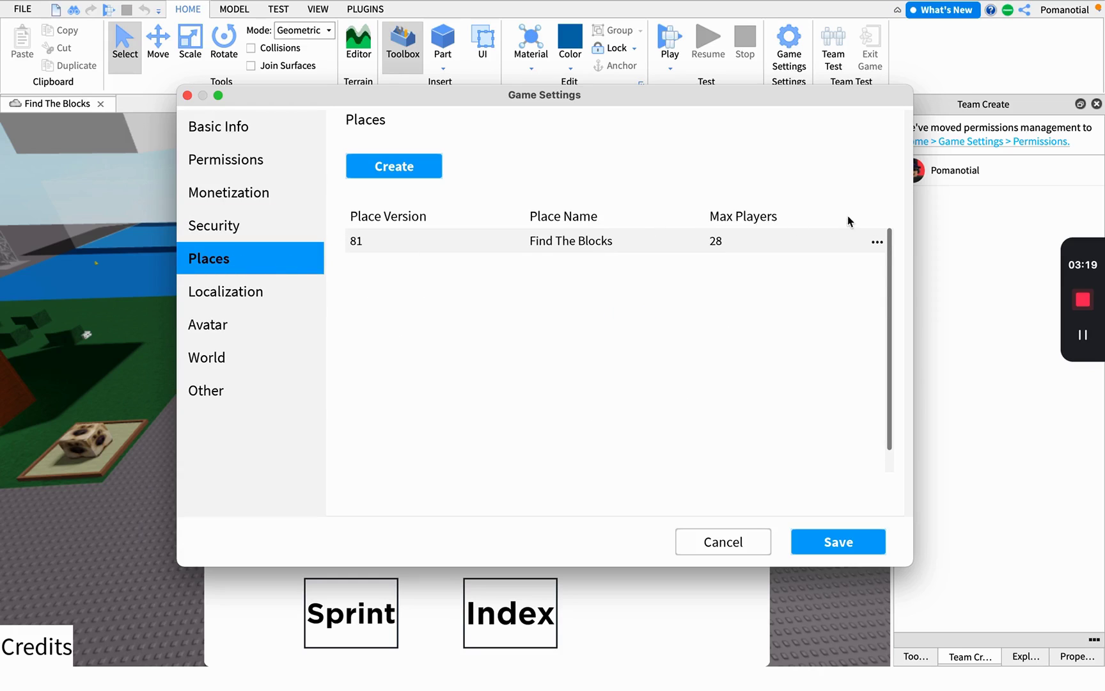
click(877, 242)
click(850, 259)
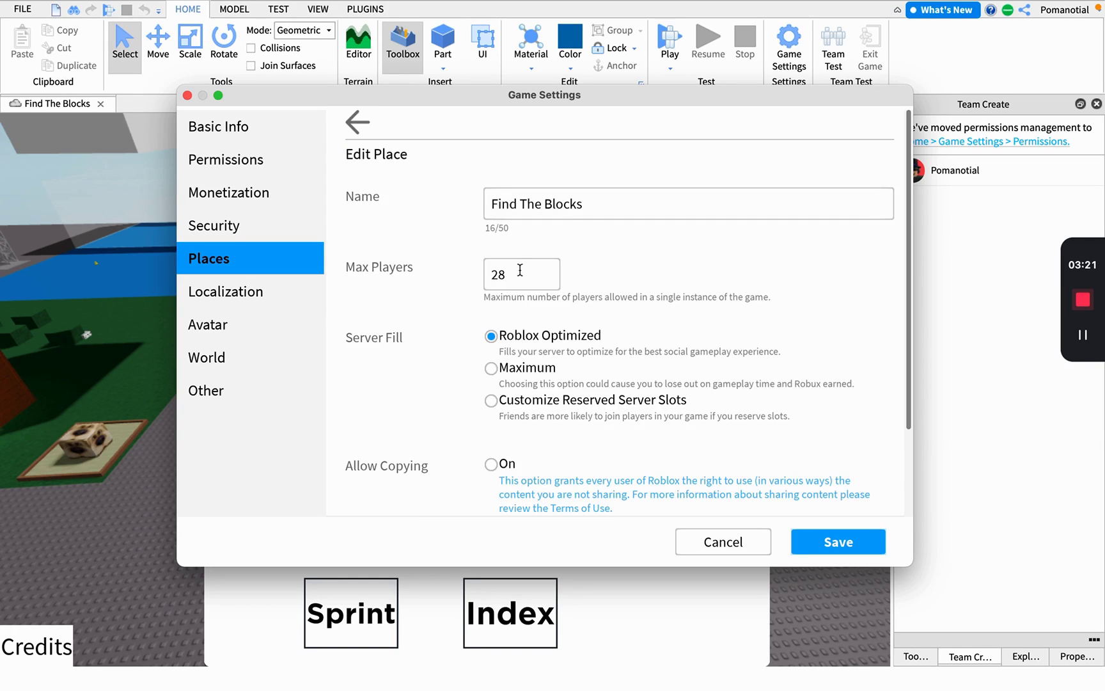
click(587, 195)
click(537, 271)
drag(533, 279, 562, 261)
click(618, 269)
drag(910, 216, 893, 375)
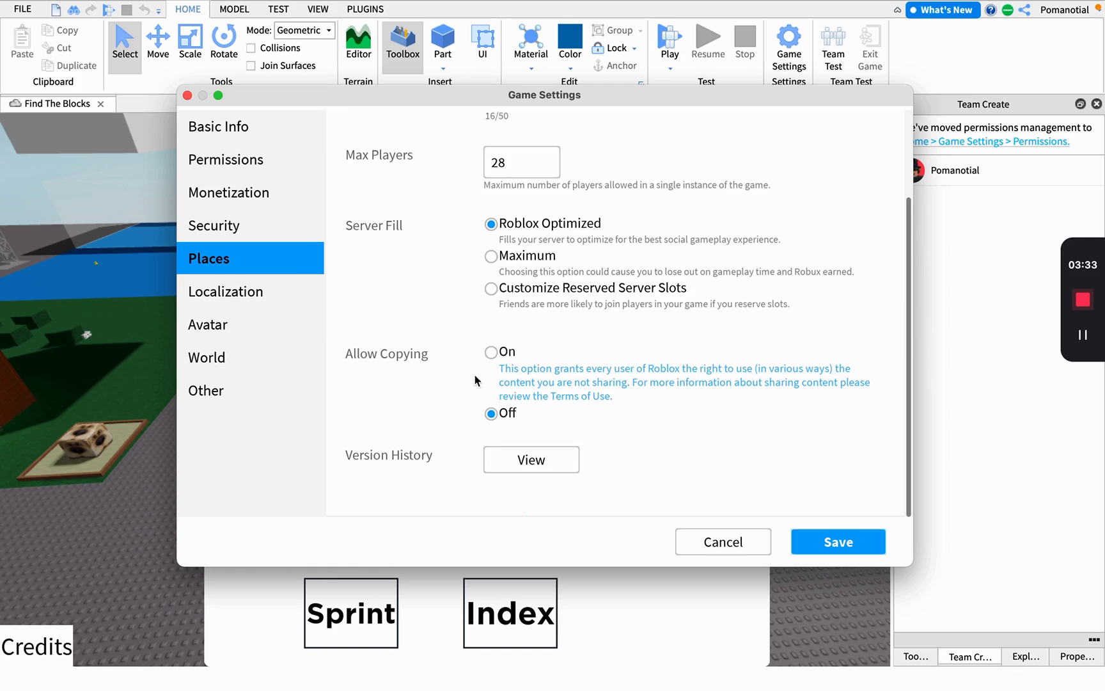
Try out the On and Off options of Allow Copying for the Find The Blocks place
click(491, 352)
click(497, 410)
click(492, 462)
click(800, 456)
Enable Automatic Text Capture in the game's localization settings
click(228, 288)
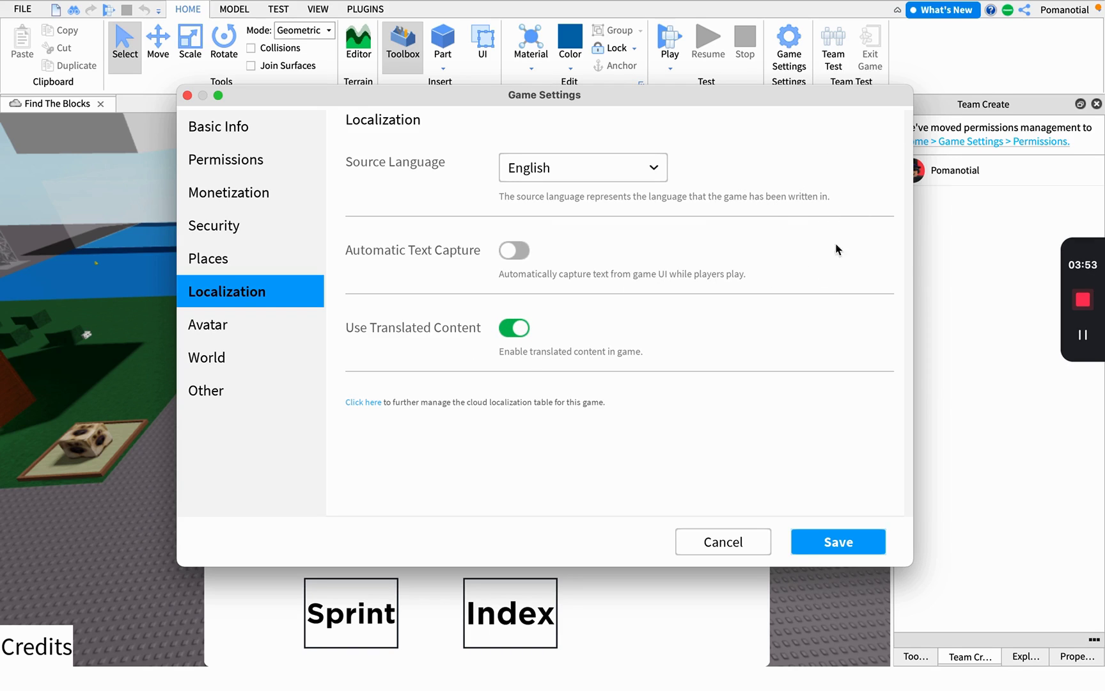
click(528, 249)
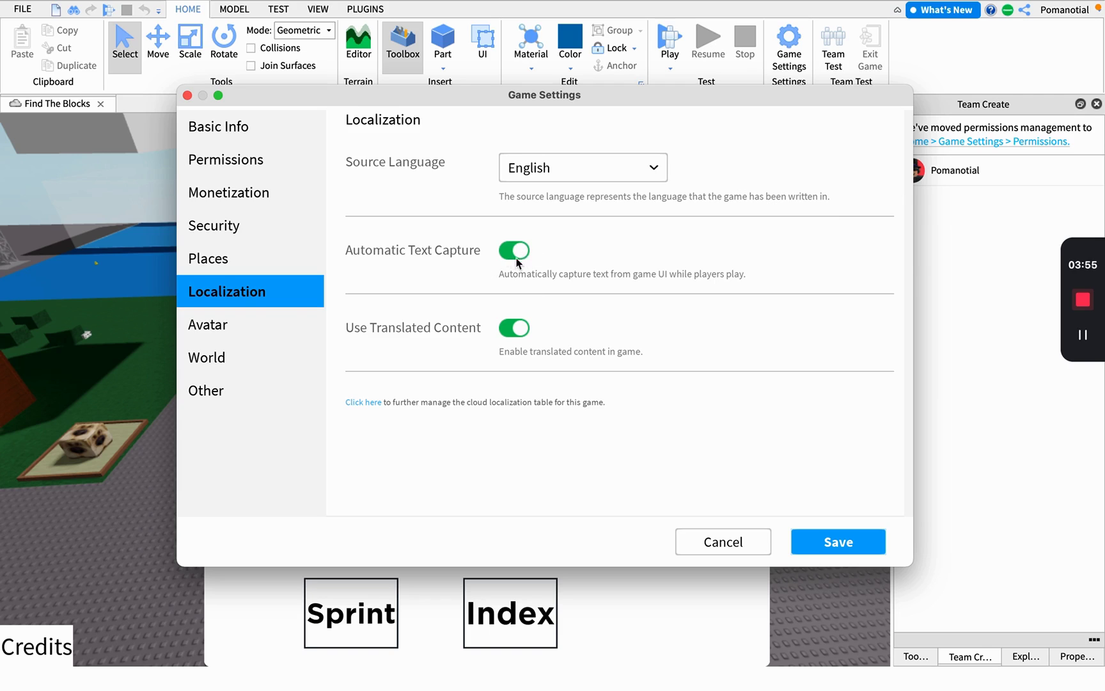
Look through the Other, World, Avatar, Security, Monetization and Permissions sections of the game settings
click(250, 390)
click(253, 370)
click(253, 337)
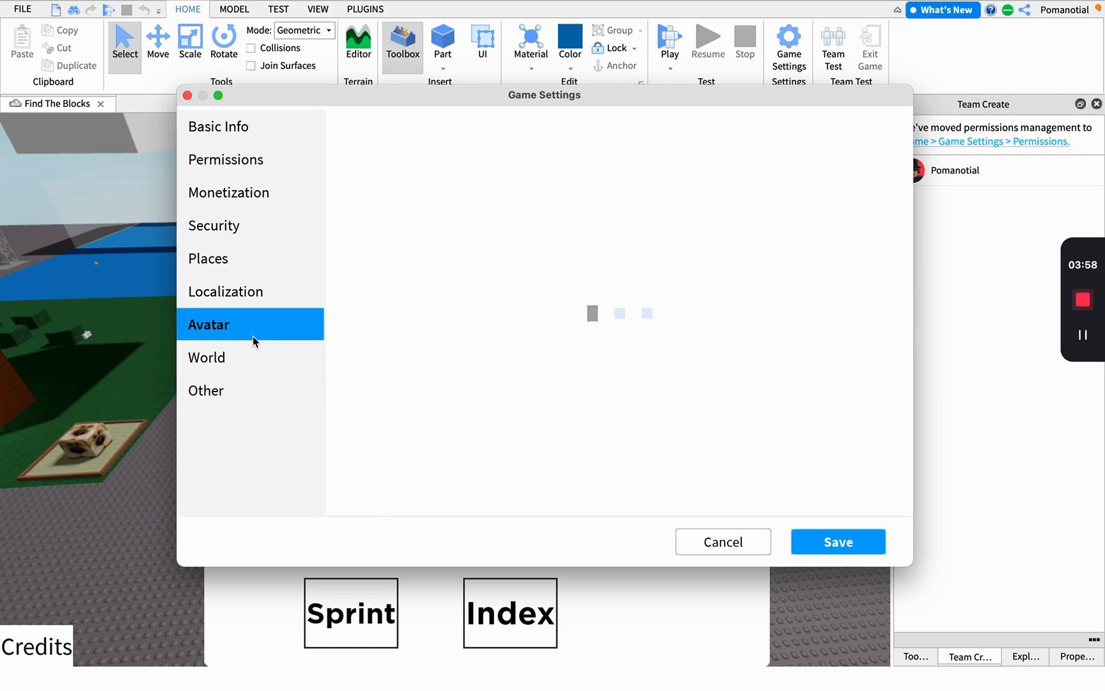
click(295, 217)
click(254, 192)
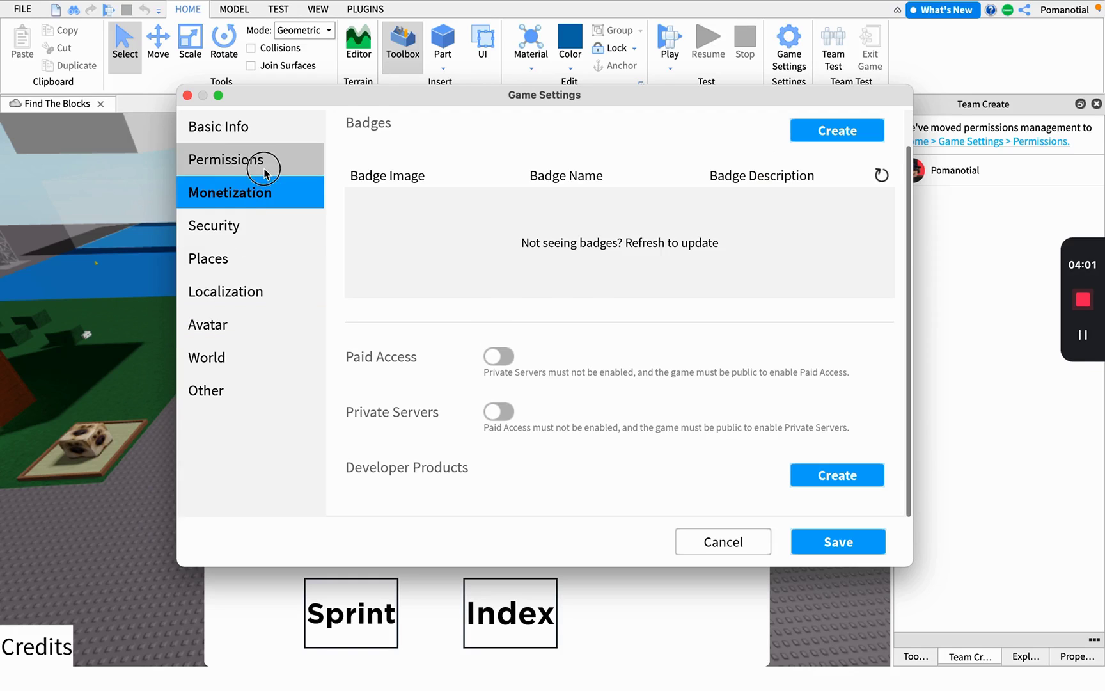
click(265, 171)
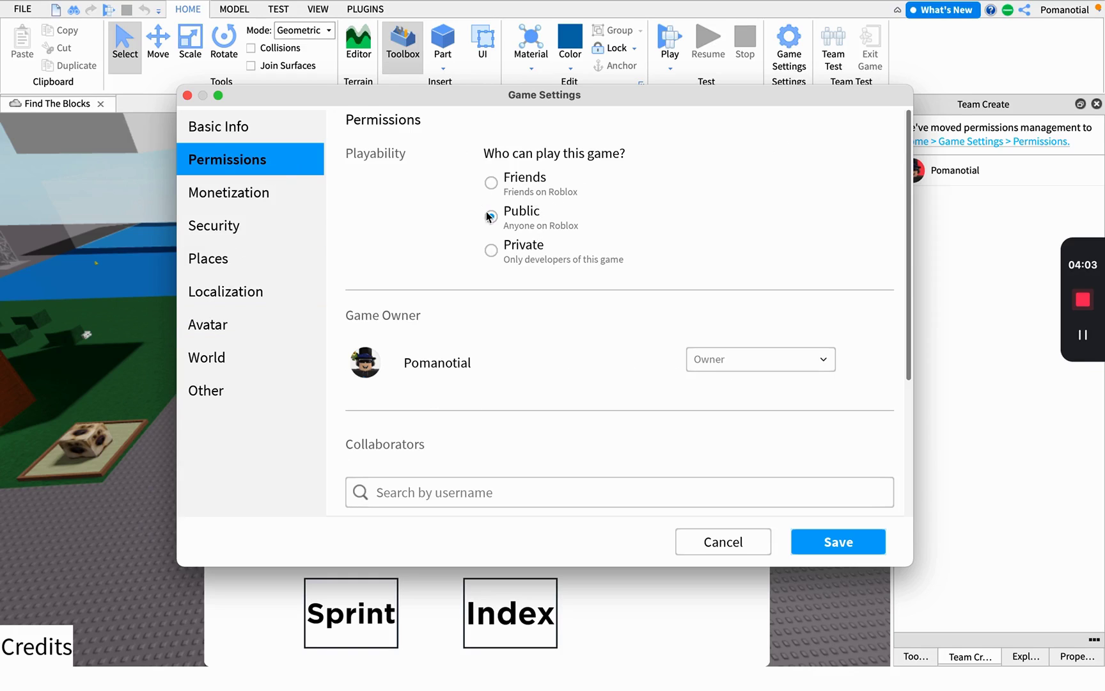
Review the game's basic info and set its genre to Adventure
click(288, 129)
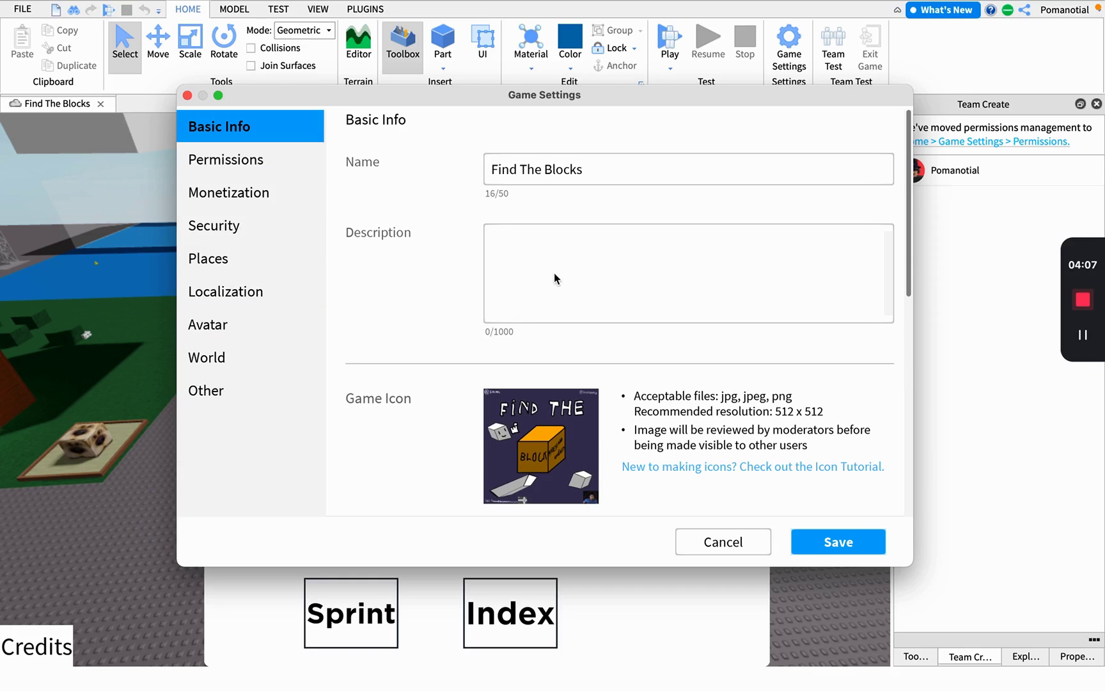
scroll(911, 200, down, 1)
drag(911, 204, 894, 395)
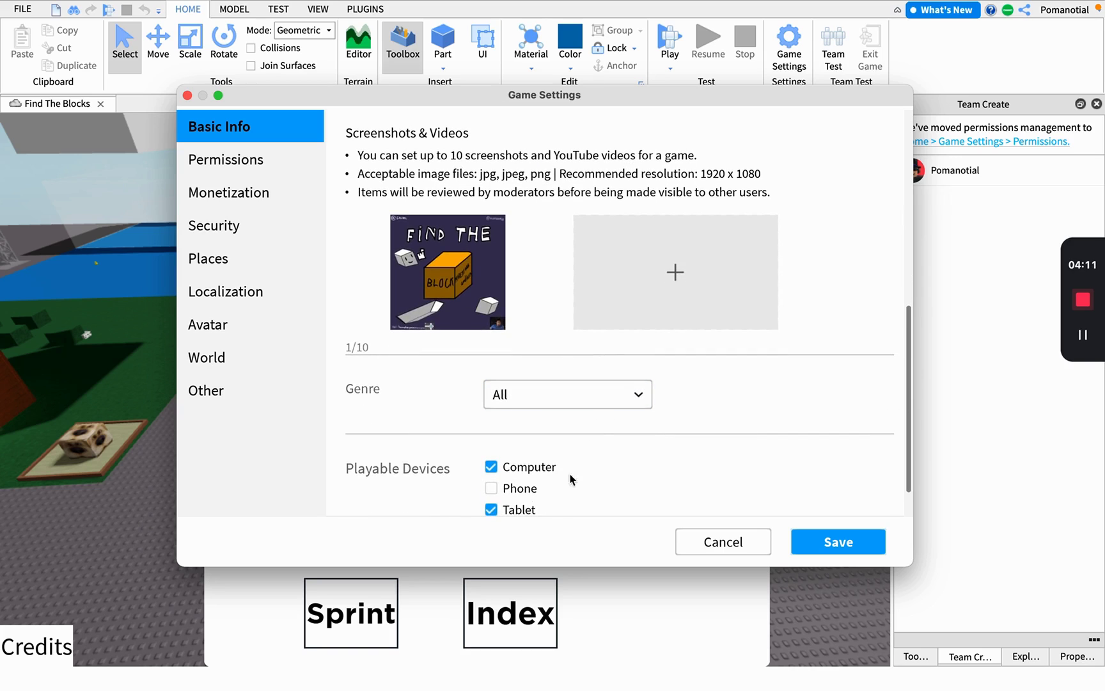
scroll(906, 400, down, 1)
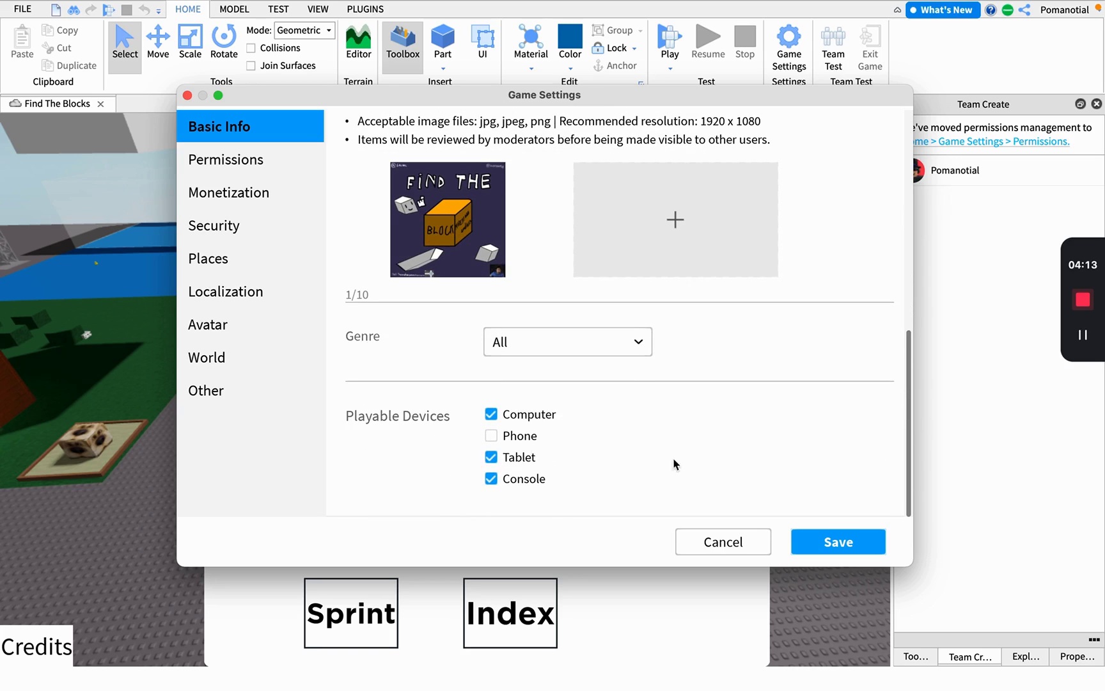
click(609, 333)
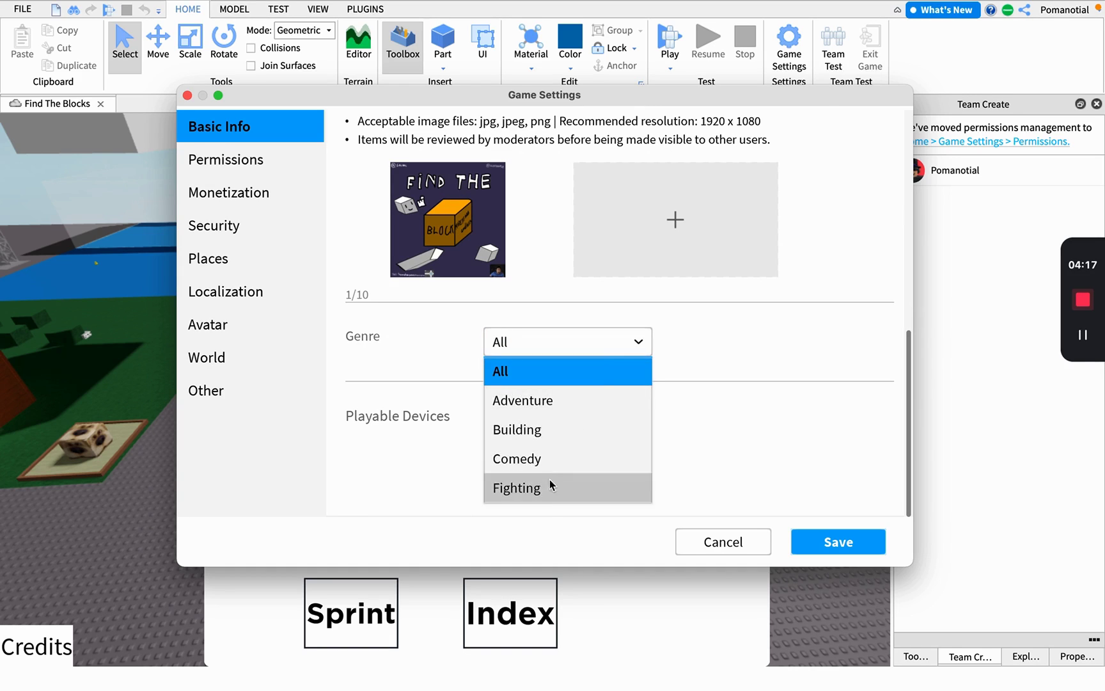
click(559, 401)
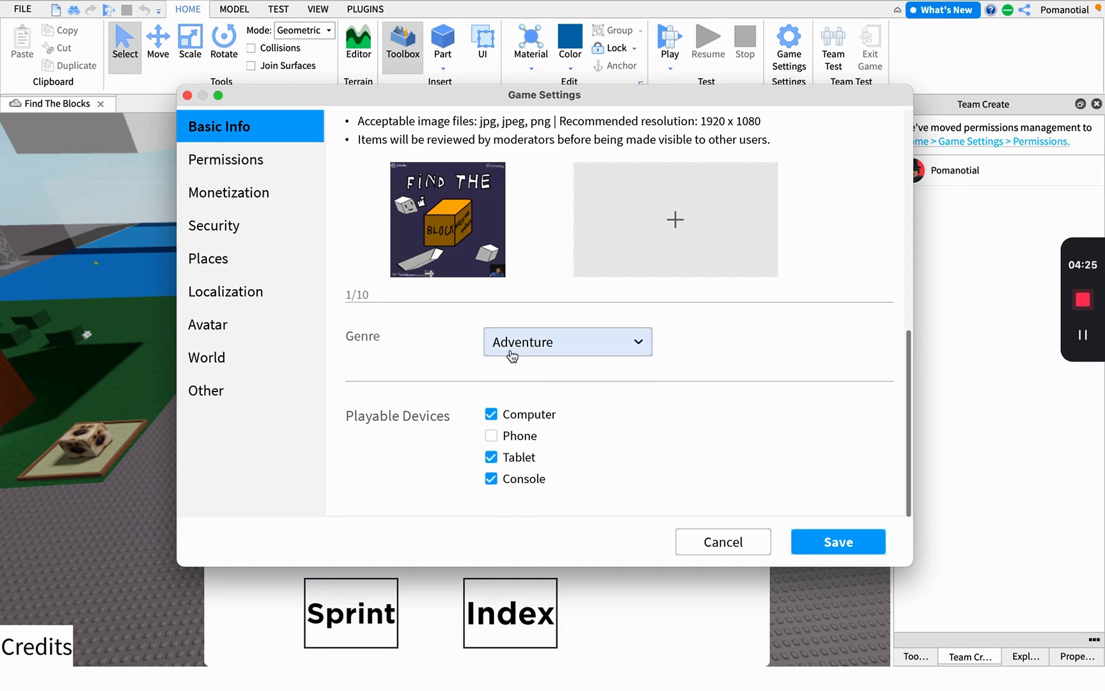
Search the collaborators for the owner's username, add the owner's alternate account with Edit permission, and save the game settings
click(241, 298)
click(248, 224)
click(250, 193)
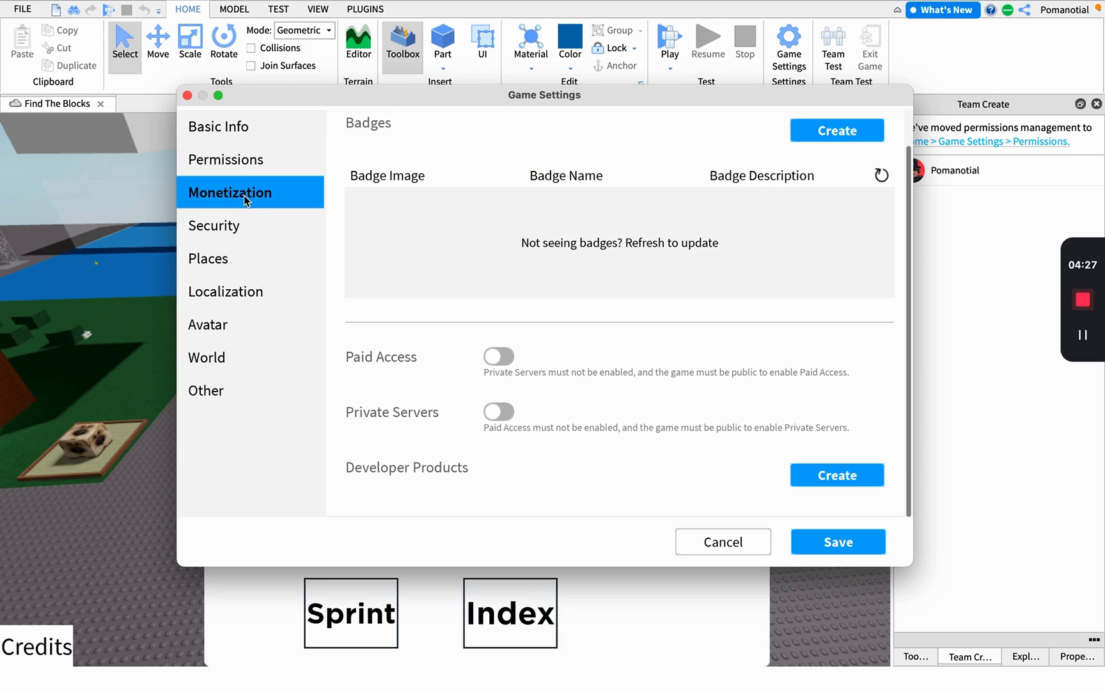
click(246, 164)
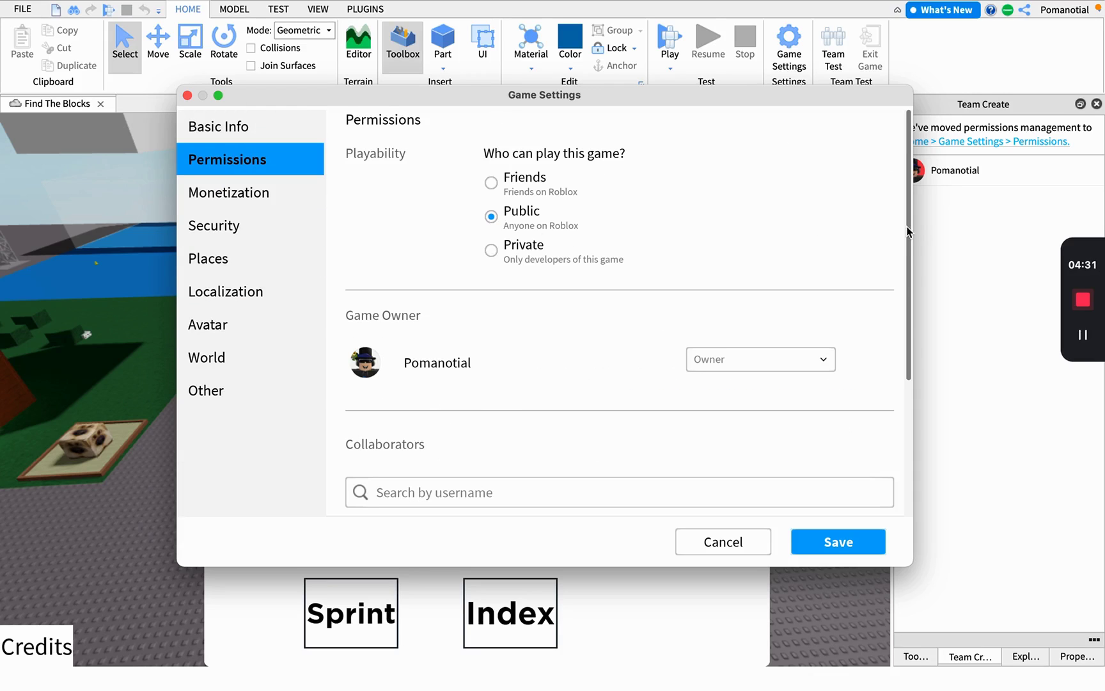
drag(908, 231, 896, 405)
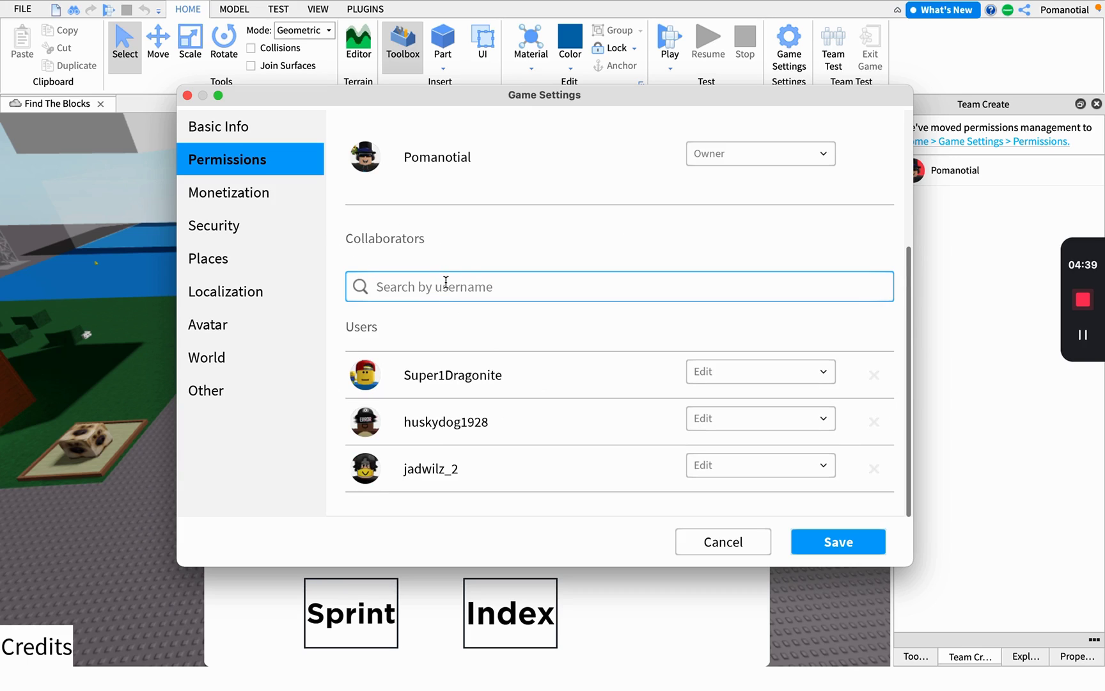
text(Pomanotial)
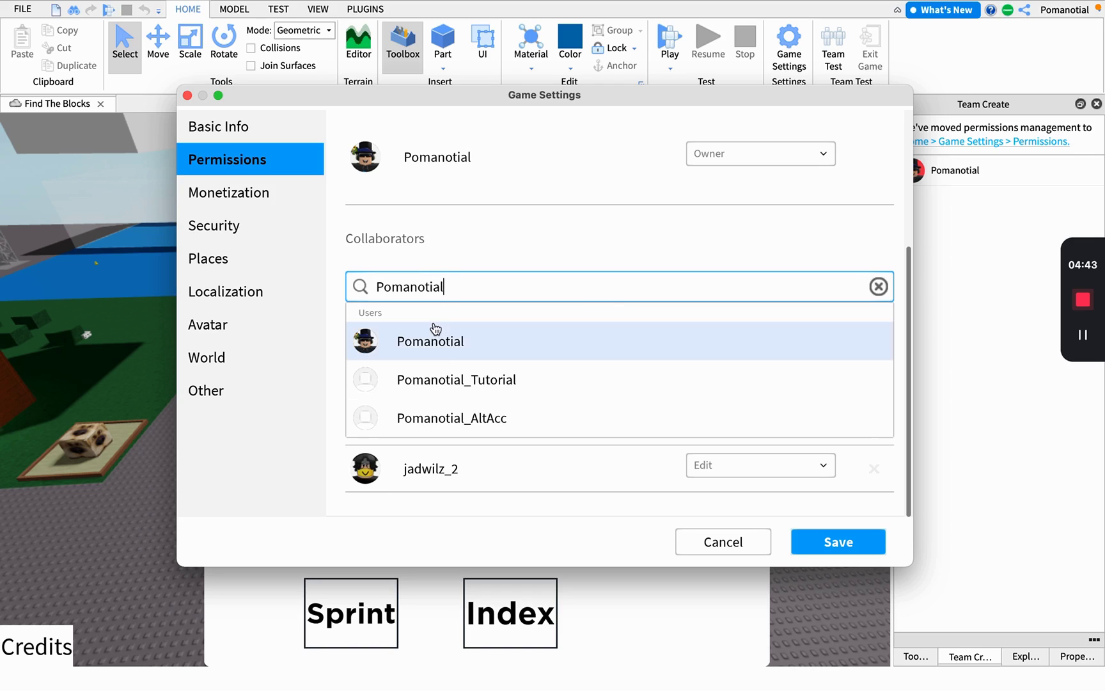
click(444, 355)
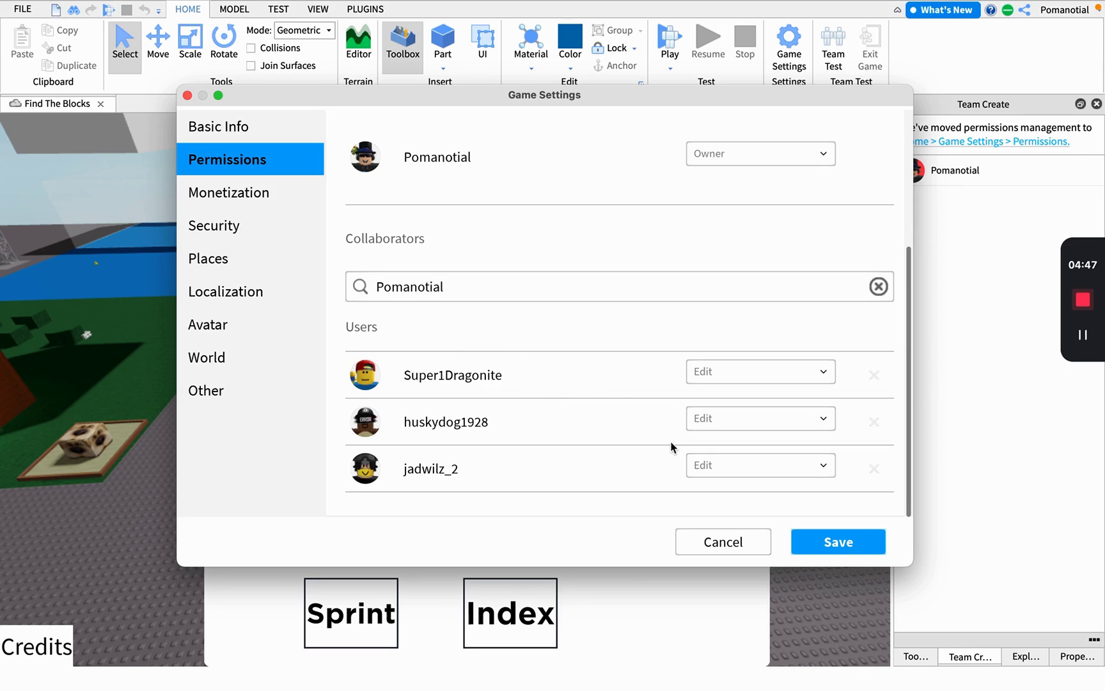
mouse_move(538, 299)
mouse_down()
mouse_move(234, 305)
mouse_move(540, 311)
mouse_move(533, 304)
mouse_up()
click(568, 428)
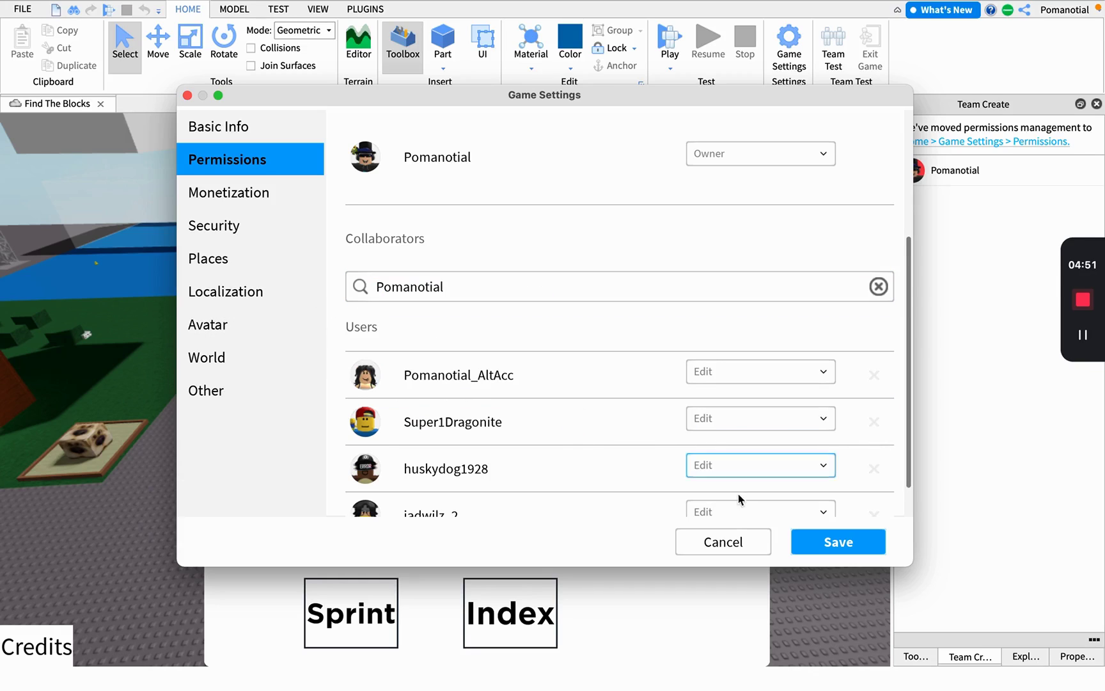
click(809, 543)
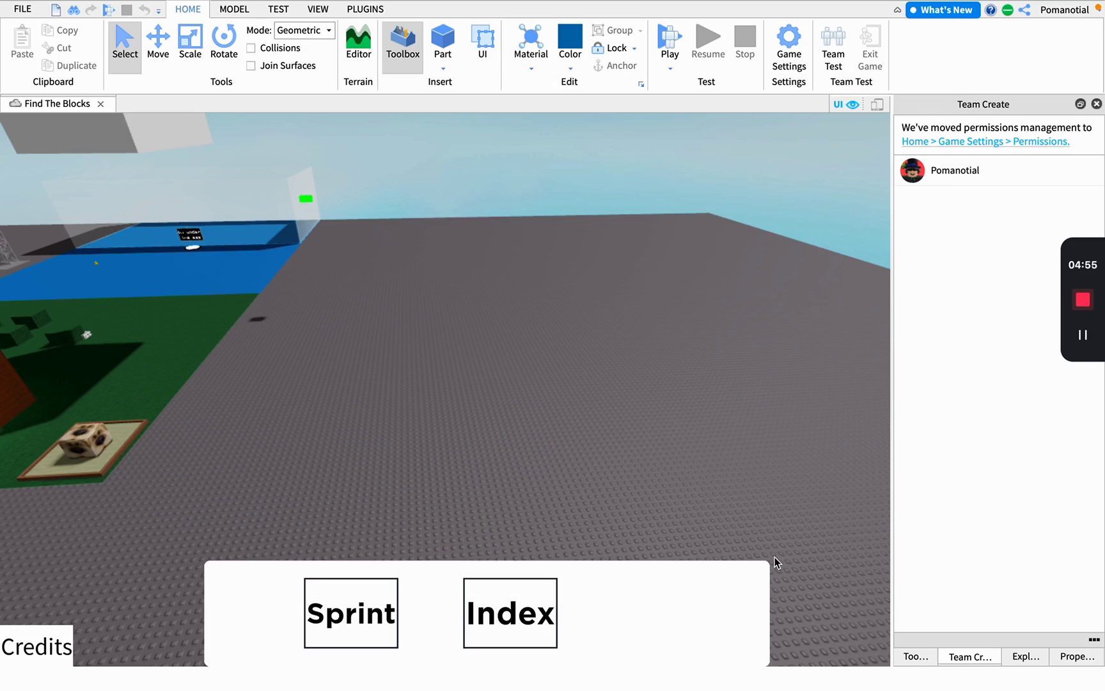
Fly the camera around the Find The Blocks map to view its baseplate, house, water area and floating blocks
right_drag(525, 335, 527, 405)
key(s)
key(a)
drag(667, 206, 215, 491)
key(w)
key(d)
click(682, 522)
key(d)
right_drag(683, 522, 682, 522)
key(w)
key(s)
key(d)
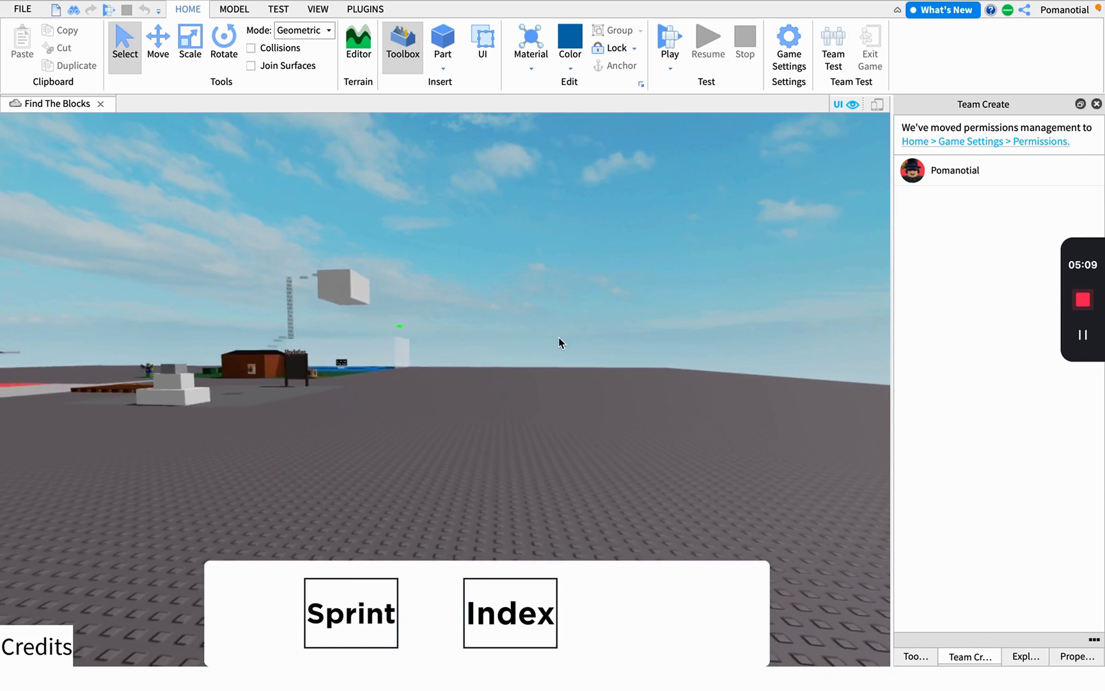
key(a)
key(w)
key(a)
drag(656, 239, 356, 426)
key(d)
key(s)
key(a)
drag(679, 245, 566, 236)
key(d)
key(w)
drag(645, 229, 160, 493)
click(606, 242)
scroll(606, 240, up, 5)
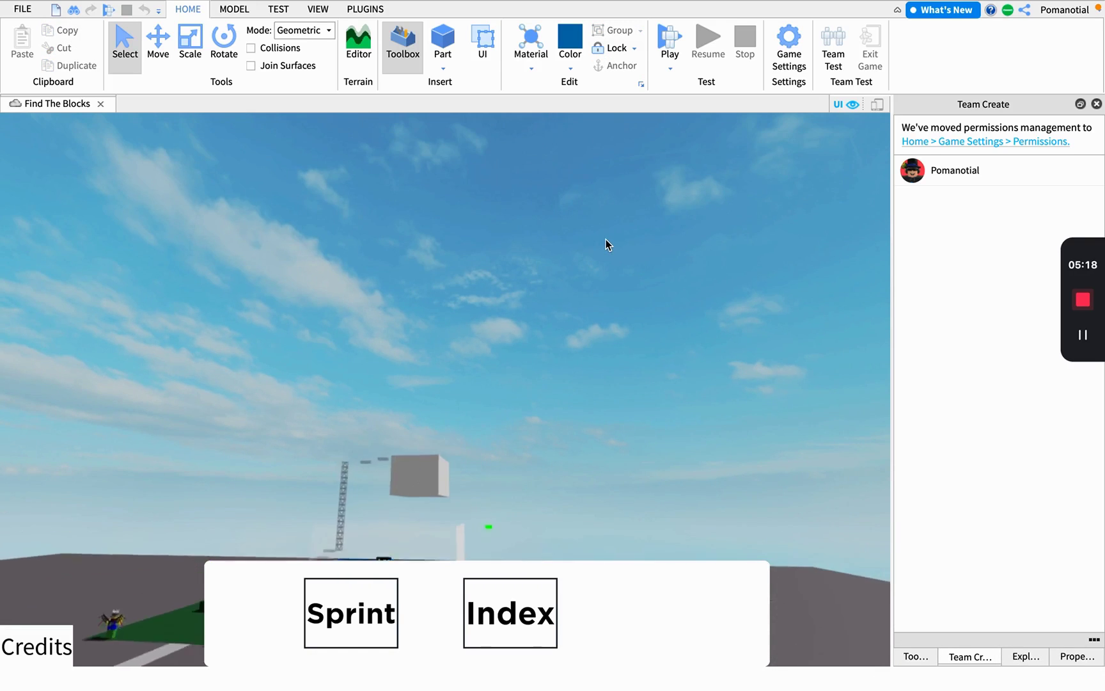
key(w)
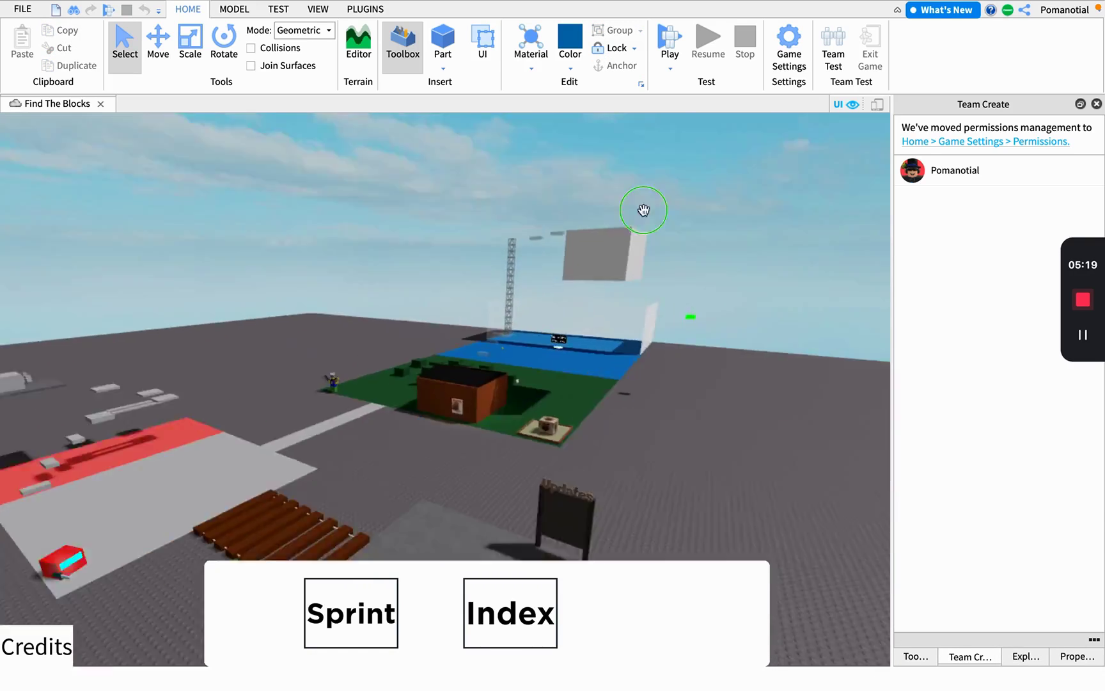
key(s)
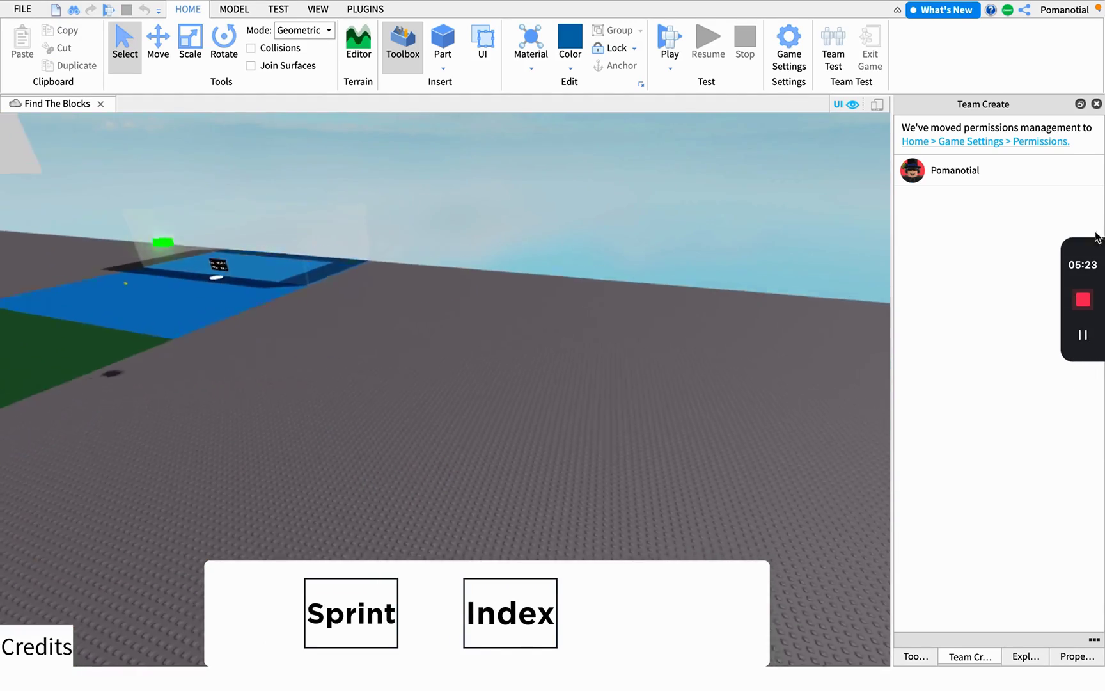